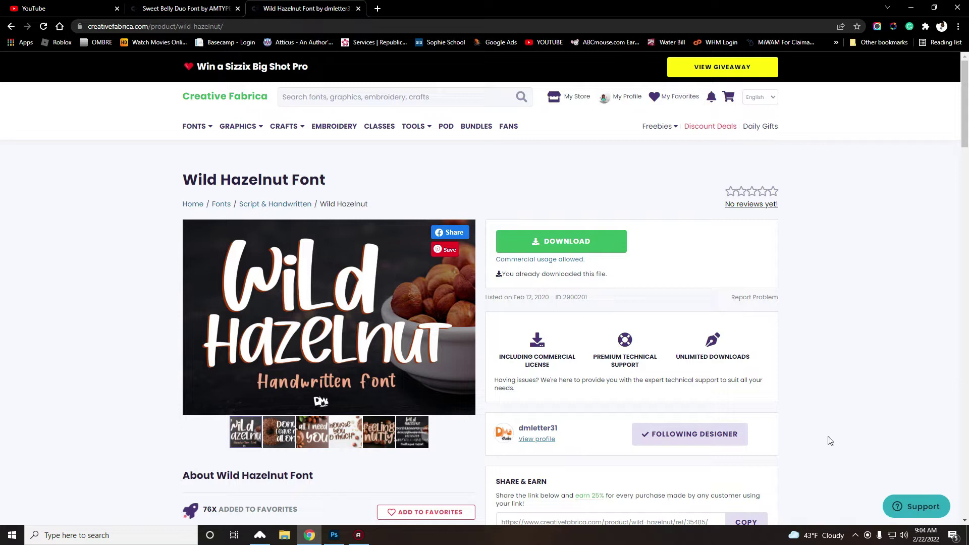
Confirm the Monday and Tuesday labels use Wild Hazelnut at 23.49 pt, then return to the browser
{"action": "left_click", "coordinate": [334, 535]}
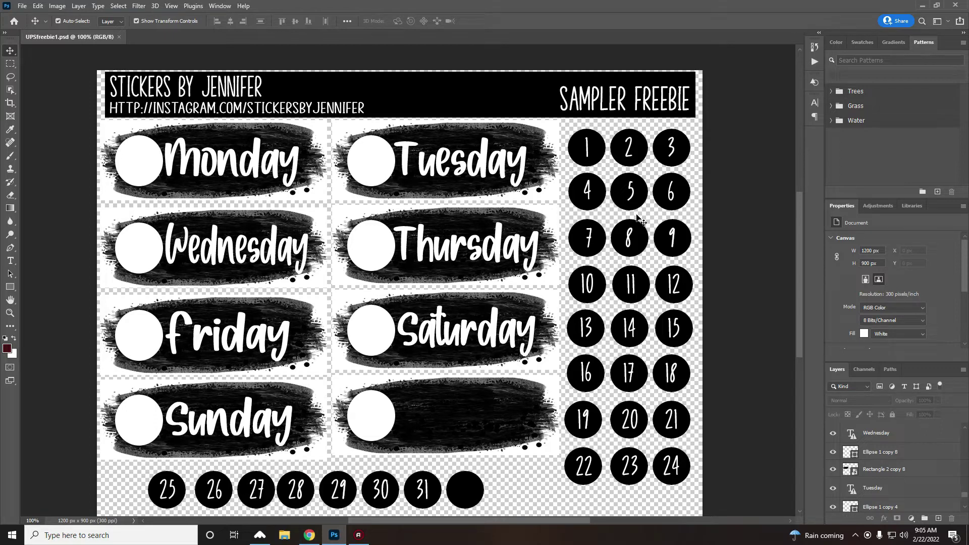
{"action": "left_click", "coordinate": [191, 161]}
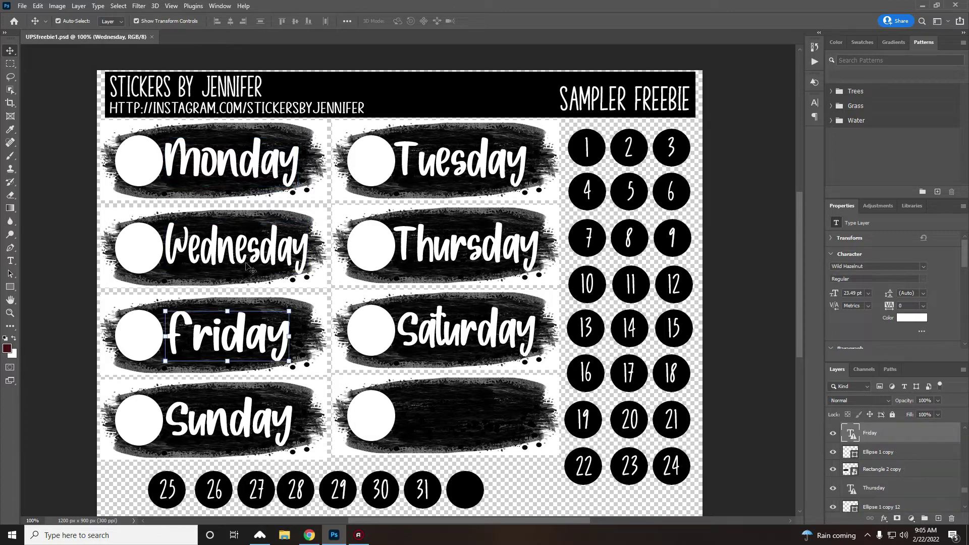
{"action": "left_click", "coordinate": [402, 171]}
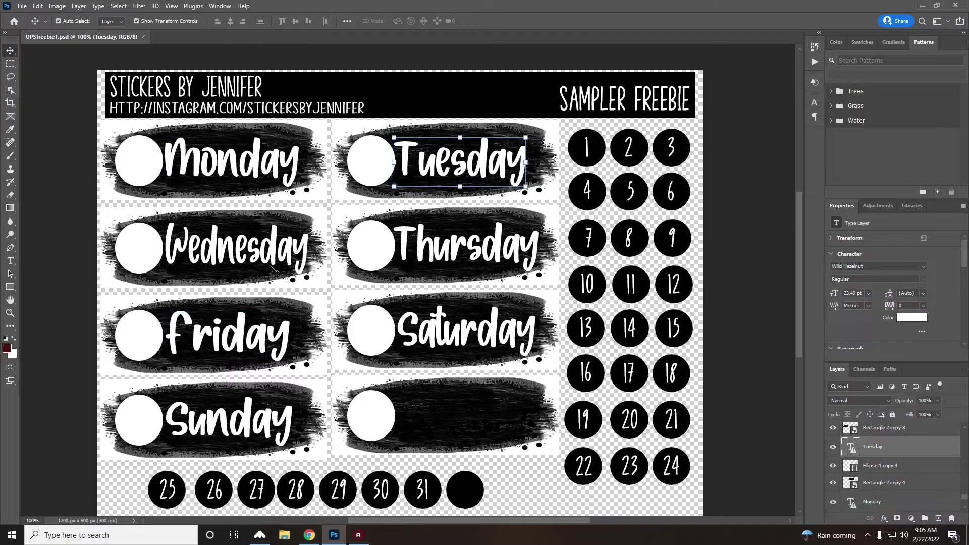
{"action": "left_click", "coordinate": [310, 535]}
Review the Wild Hazelnut and Sweet Belly Duo font pages, then go back to the Photoshop sticker sheet
{"action": "scroll", "coordinate": [265, 404], "scroll_direction": "down", "scroll_amount": 5}
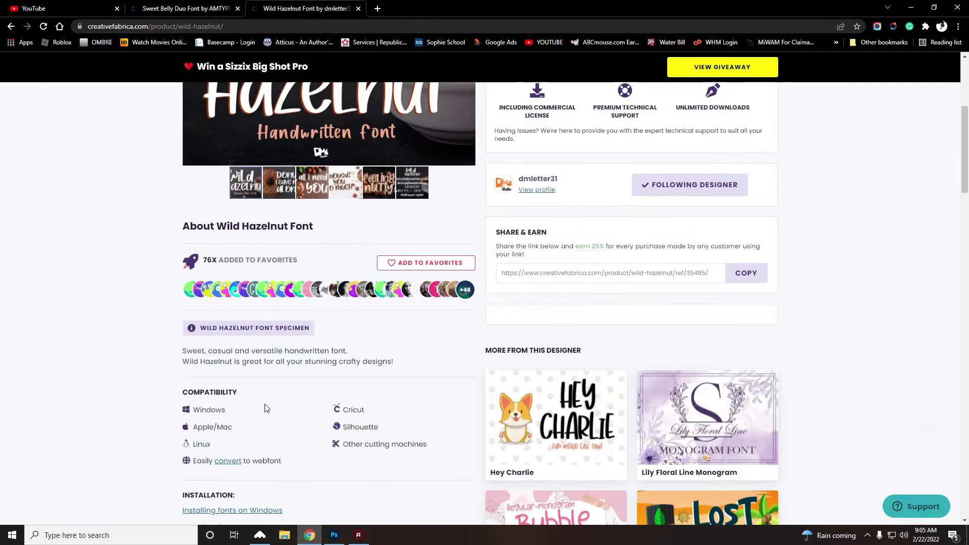
{"action": "scroll", "coordinate": [270, 303], "scroll_direction": "up", "scroll_amount": 4}
{"action": "scroll", "coordinate": [270, 266], "scroll_direction": "up", "scroll_amount": 1}
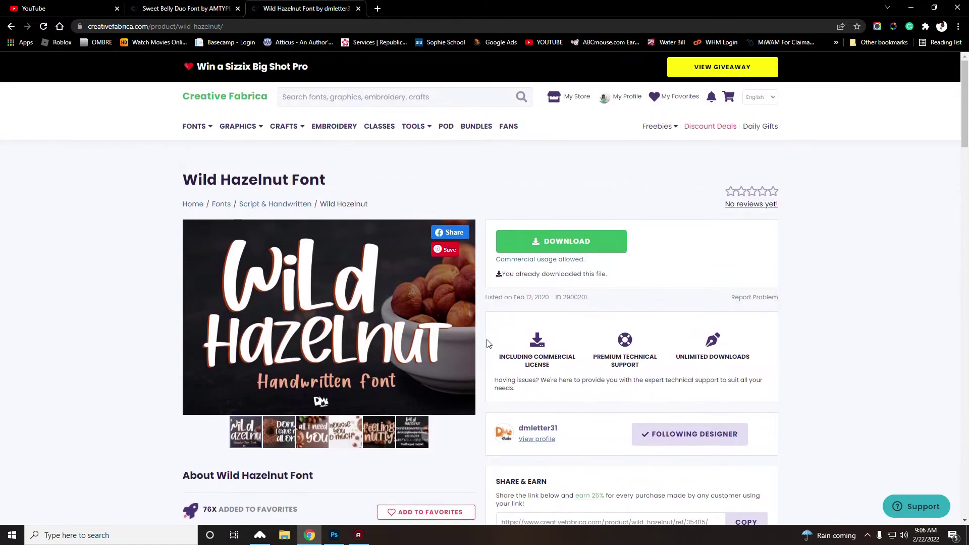
{"action": "scroll", "coordinate": [487, 343], "scroll_direction": "down", "scroll_amount": 5}
{"action": "scroll", "coordinate": [484, 366], "scroll_direction": "up", "scroll_amount": 5}
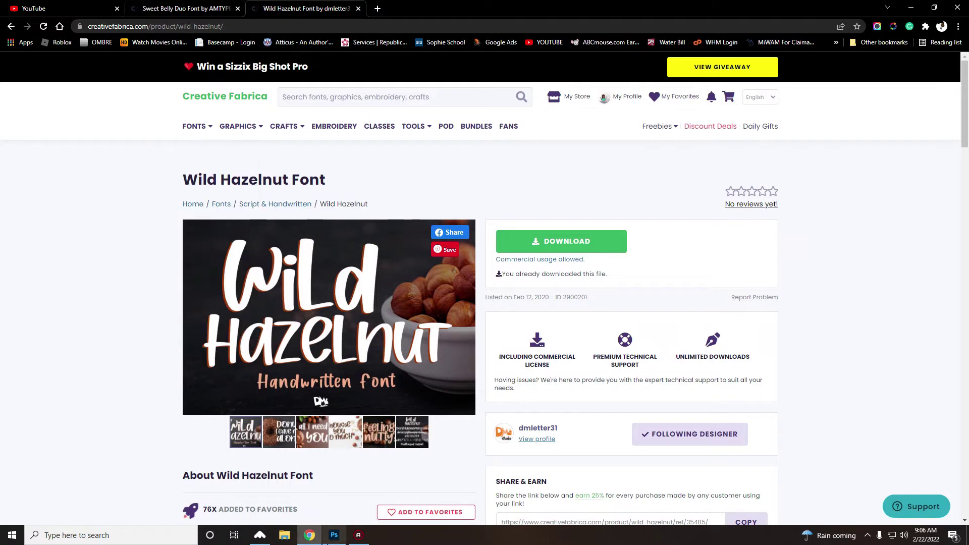
{"action": "left_click", "coordinate": [333, 535]}
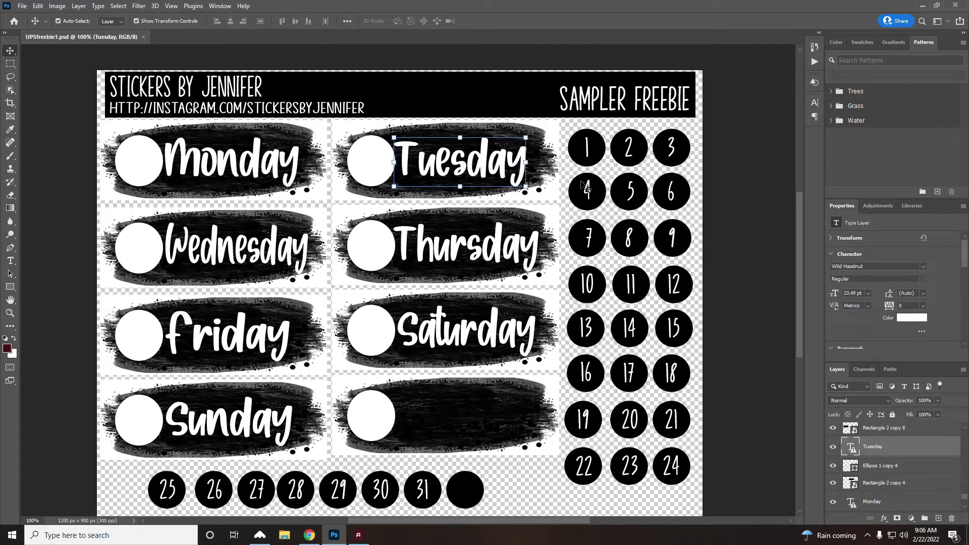
{"action": "left_click", "coordinate": [309, 536]}
{"action": "left_click", "coordinate": [187, 8]}
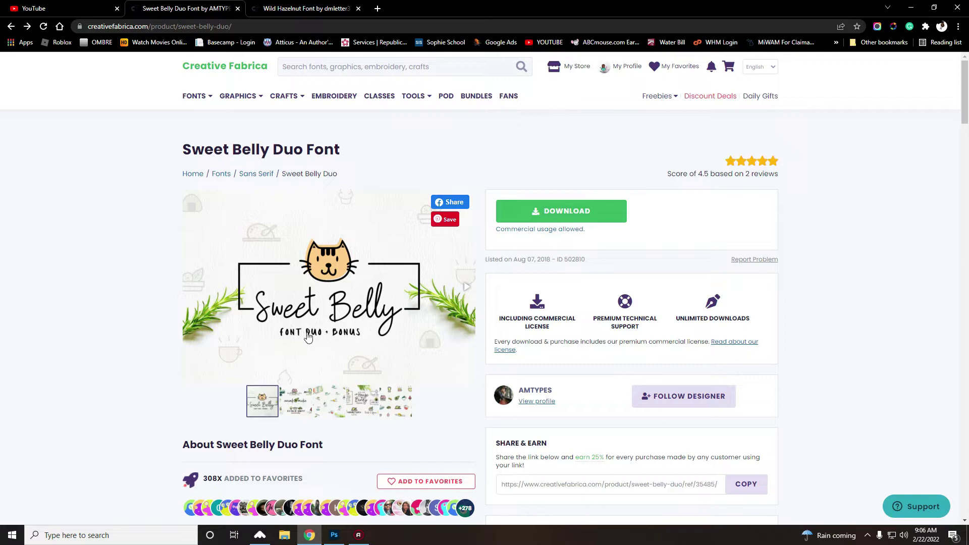
{"action": "mouse_move", "coordinate": [309, 537]}
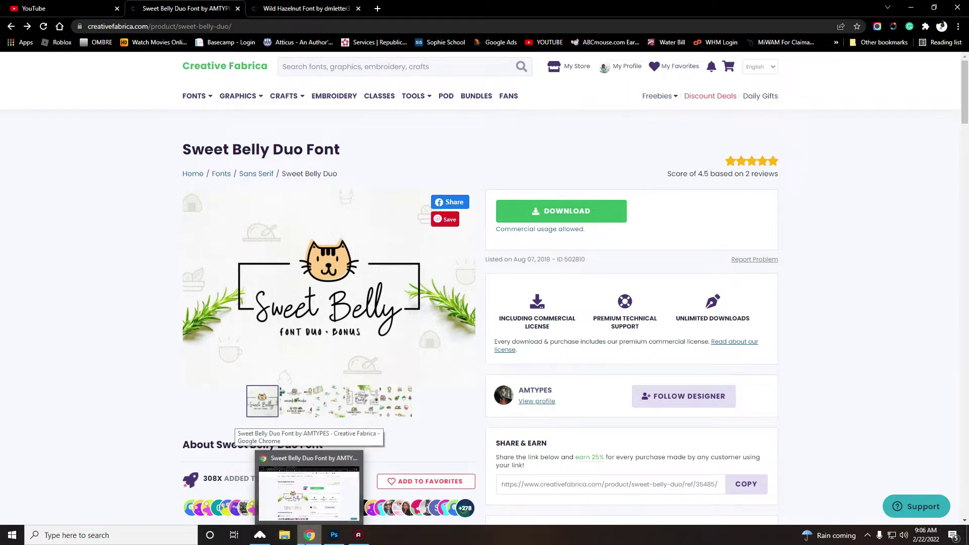
{"action": "left_click", "coordinate": [333, 536]}
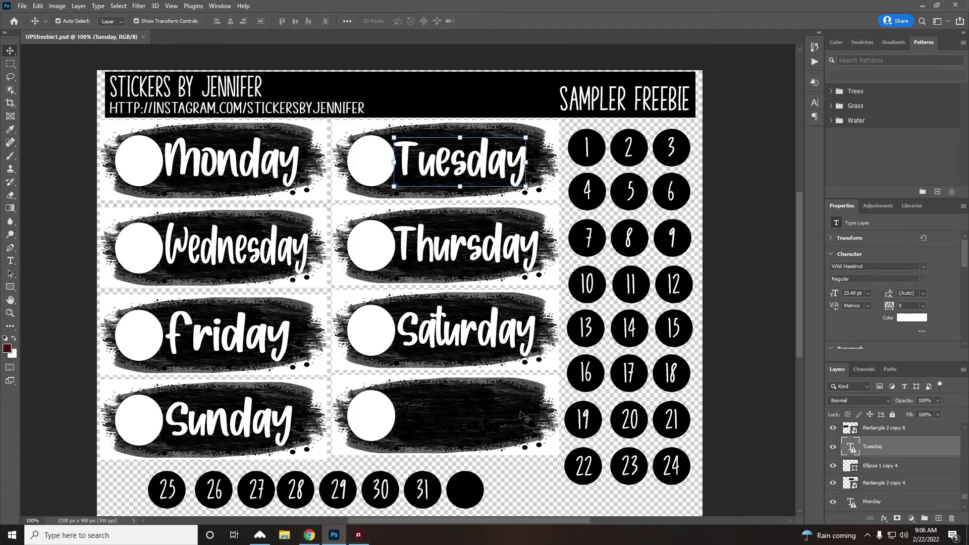
Open the Monday brush-stroke smart object and try salmon pink, then brown, as the stroke fill
{"action": "left_click", "coordinate": [289, 130]}
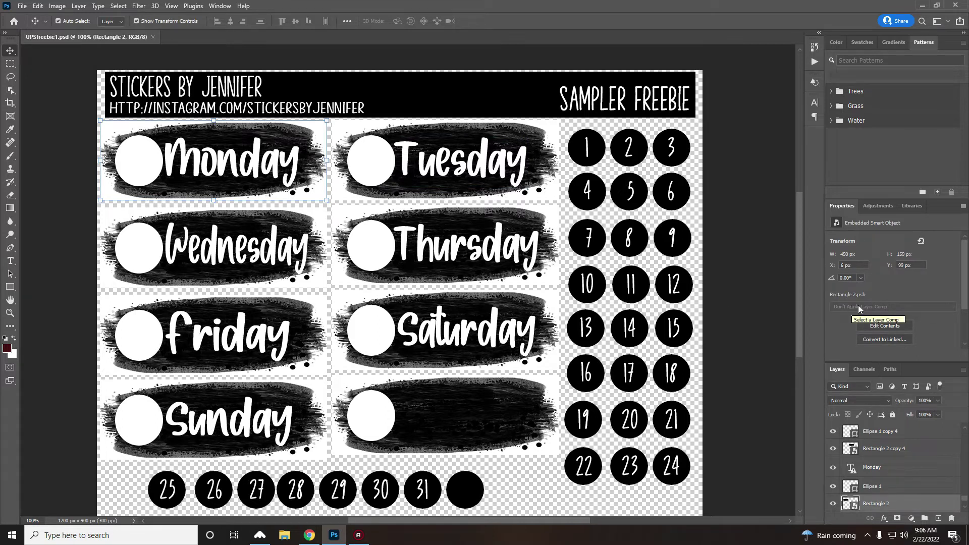
{"action": "left_click", "coordinate": [278, 174]}
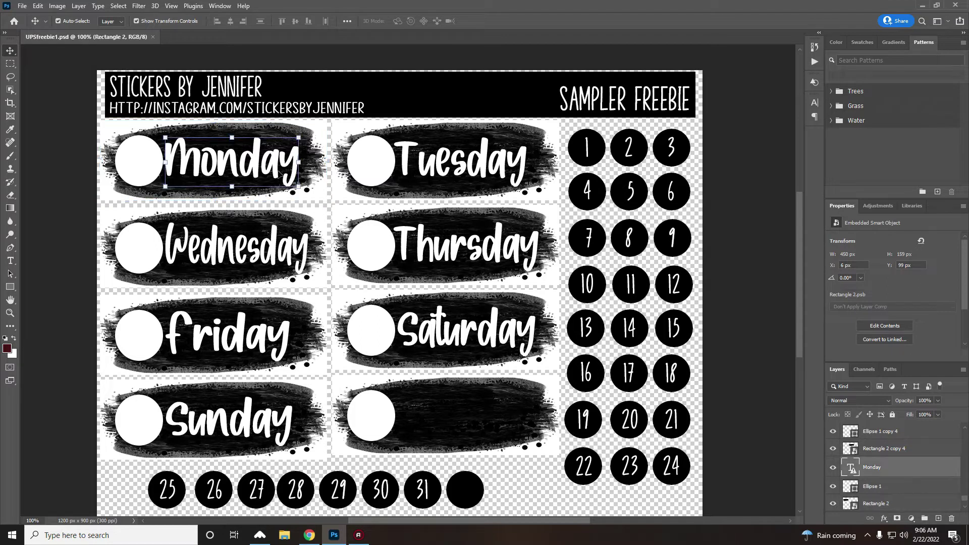
{"action": "left_click", "coordinate": [319, 190]}
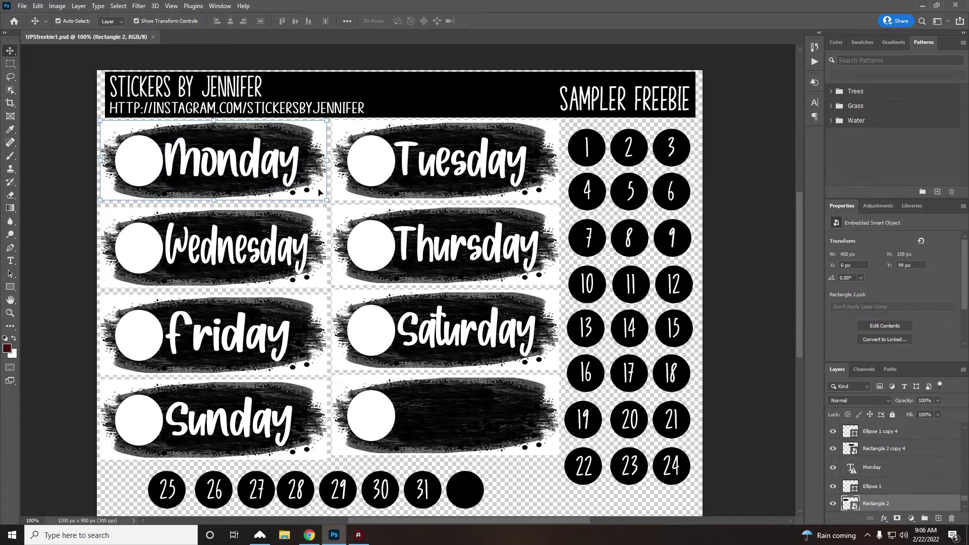
{"action": "double_click", "coordinate": [851, 507]}
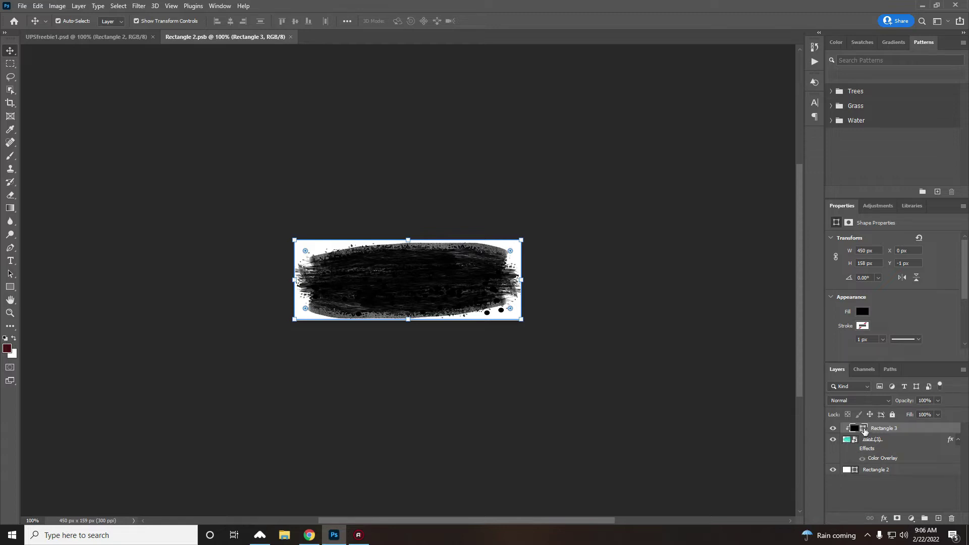
{"action": "left_click", "coordinate": [863, 312]}
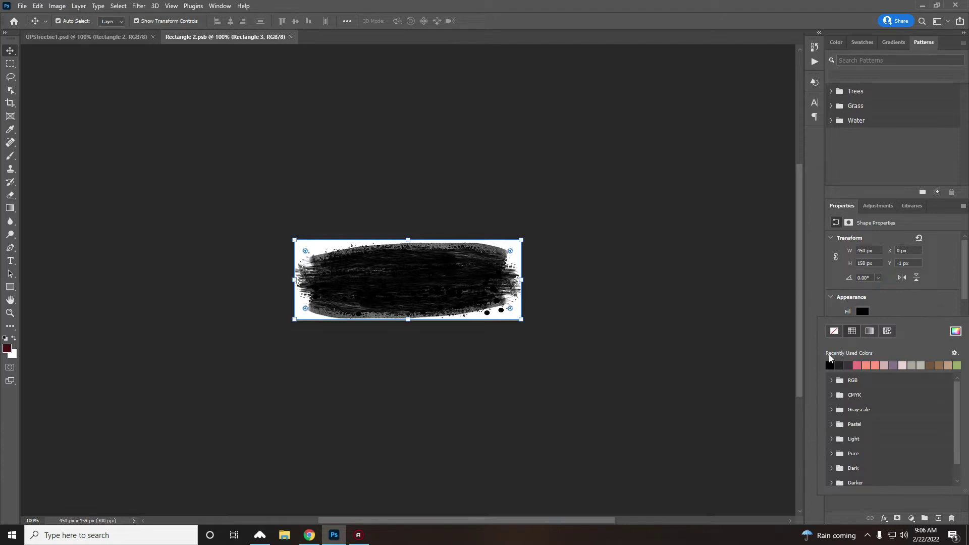
{"action": "left_click", "coordinate": [867, 365]}
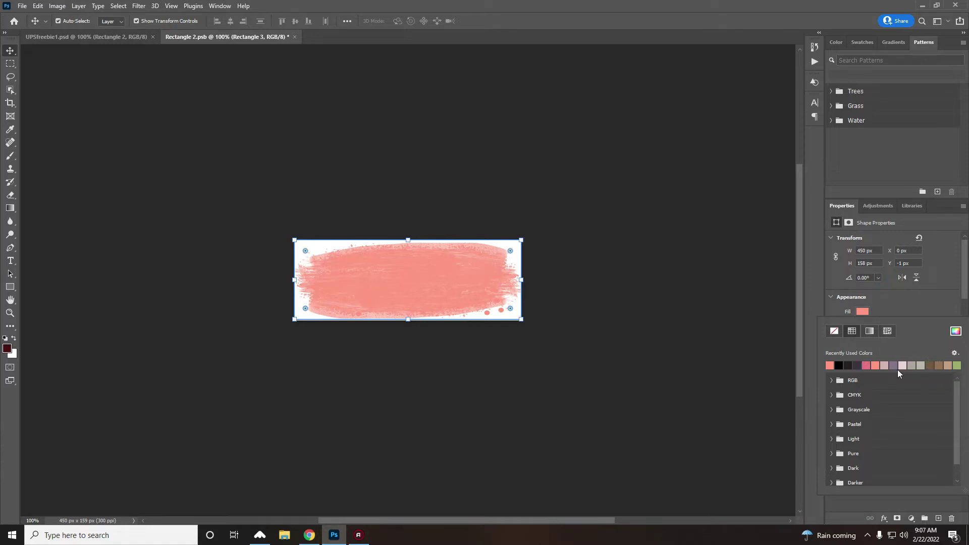
{"action": "left_click", "coordinate": [933, 362]}
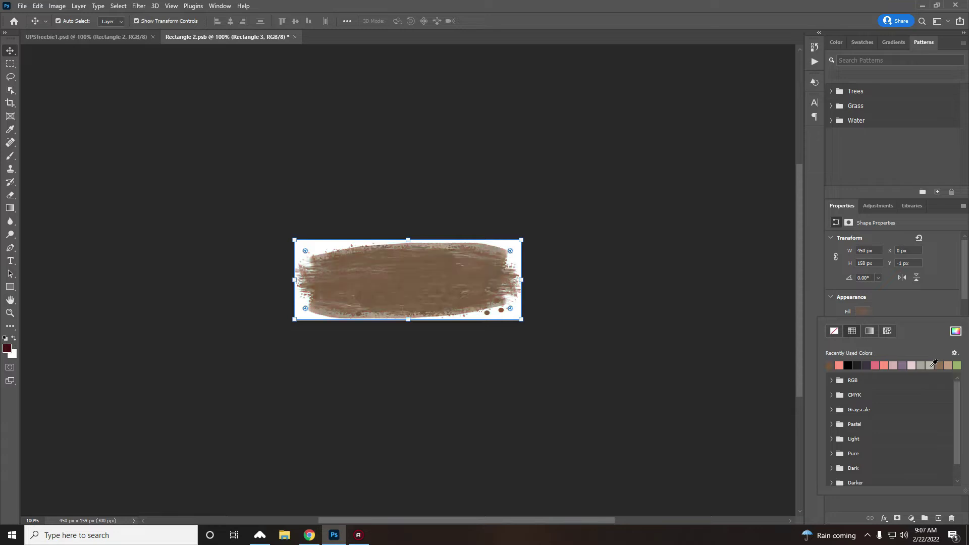
{"action": "left_click", "coordinate": [773, 420]}
Fill Rectangle 2 brown and Rectangle 3 black, then close the Rectangle 2.psb document
{"action": "left_click", "coordinate": [508, 316]}
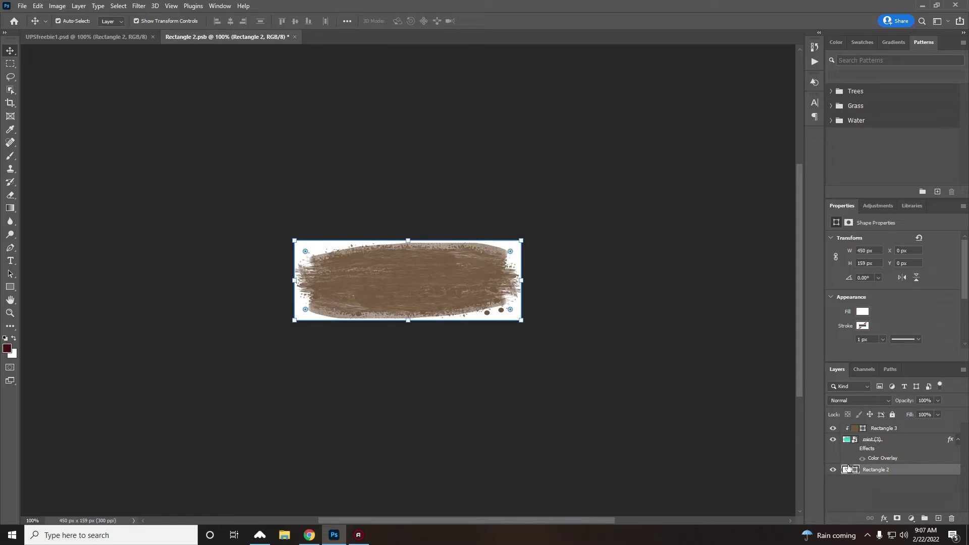
{"action": "left_click", "coordinate": [863, 311]}
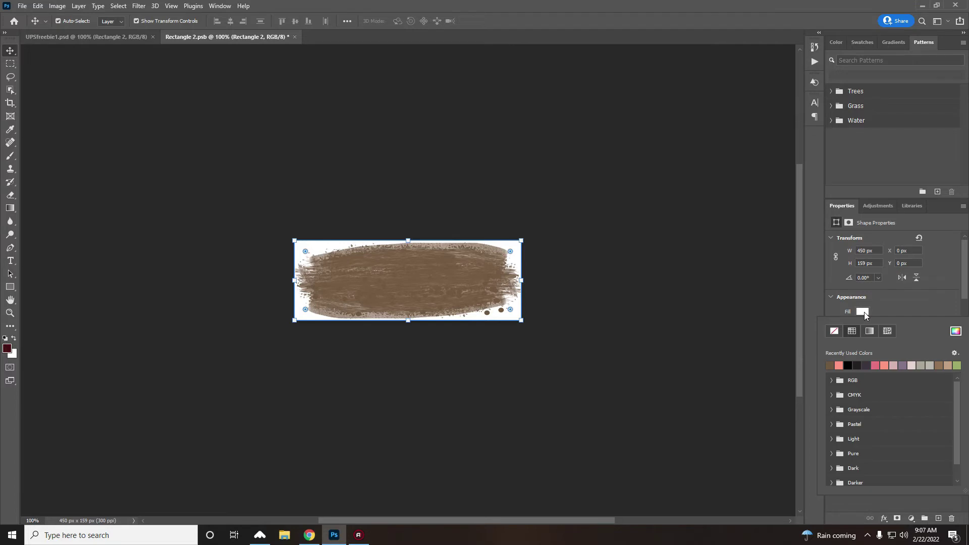
{"action": "left_click", "coordinate": [942, 364]}
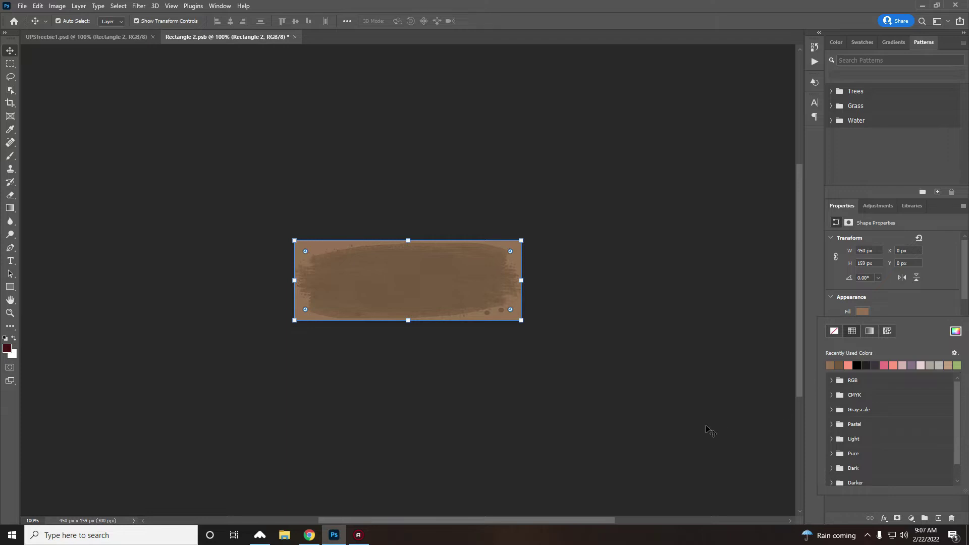
{"action": "key", "text": "Return"}
{"action": "left_click", "coordinate": [862, 429]}
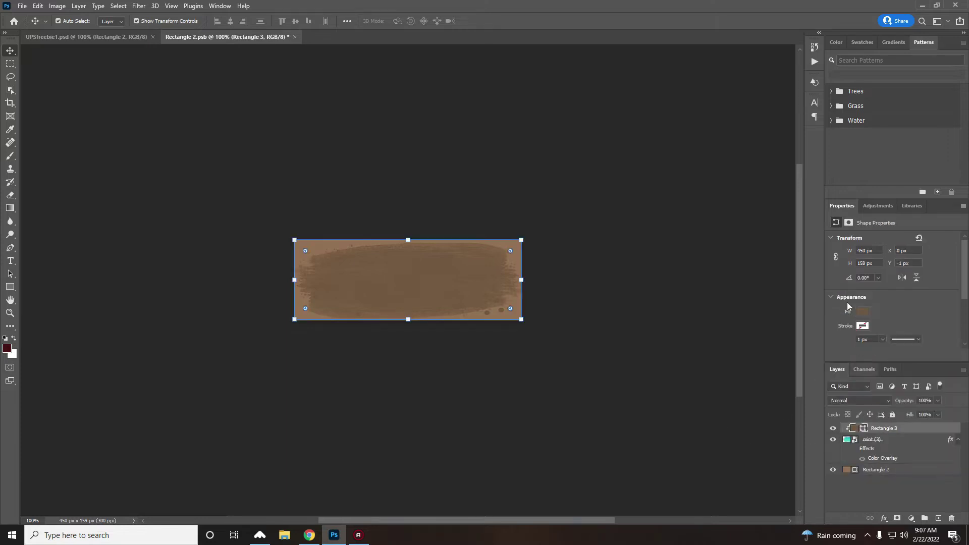
{"action": "left_click", "coordinate": [863, 311]}
{"action": "left_click", "coordinate": [860, 365]}
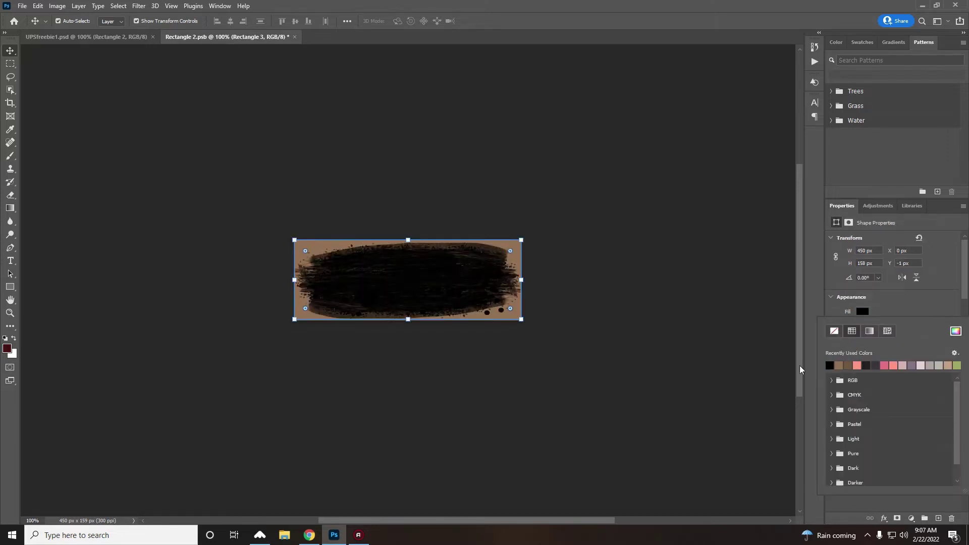
{"action": "key", "text": "Return"}
{"action": "left_click", "coordinate": [261, 37]}
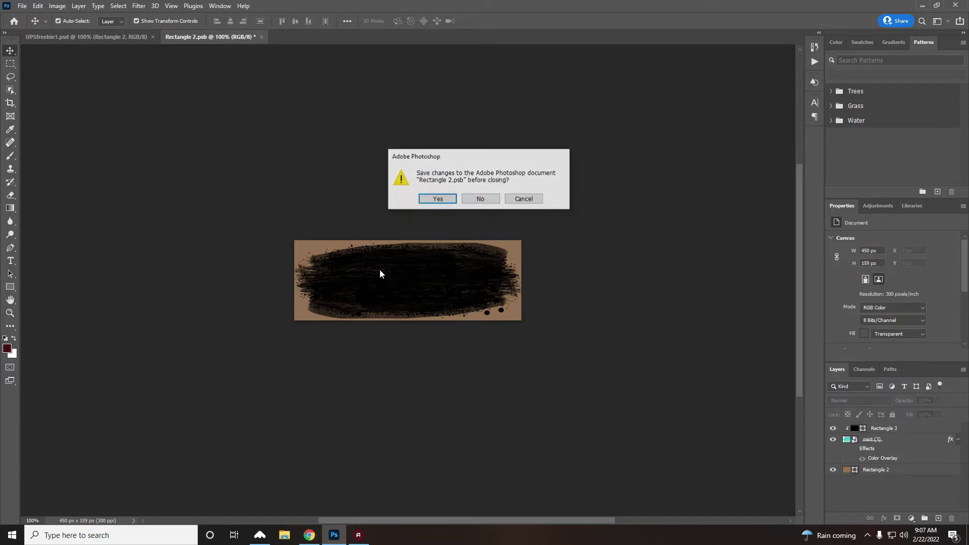
Save the Rectangle 2 edits into the sheet and select the Monday sticker's brown background layer
{"action": "left_click", "coordinate": [437, 199]}
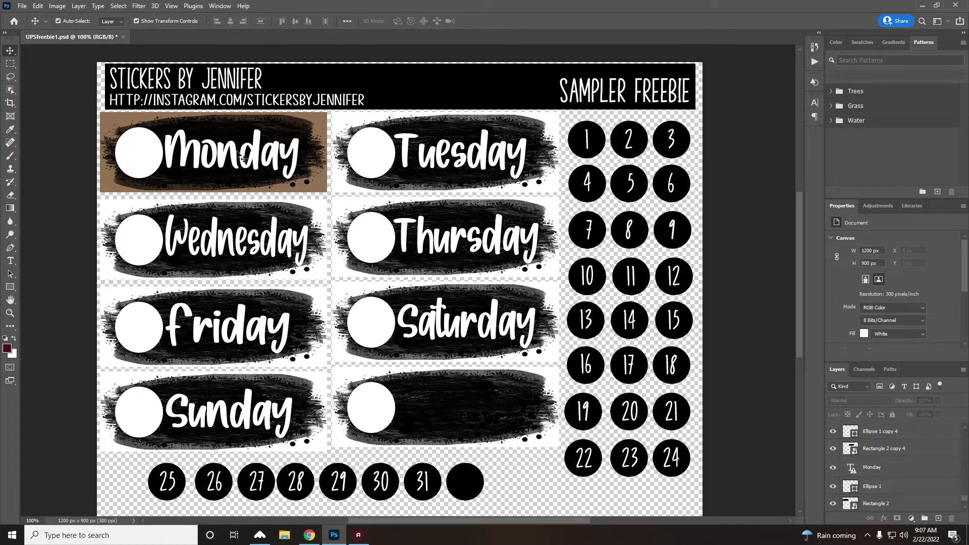
{"action": "left_click", "coordinate": [430, 175]}
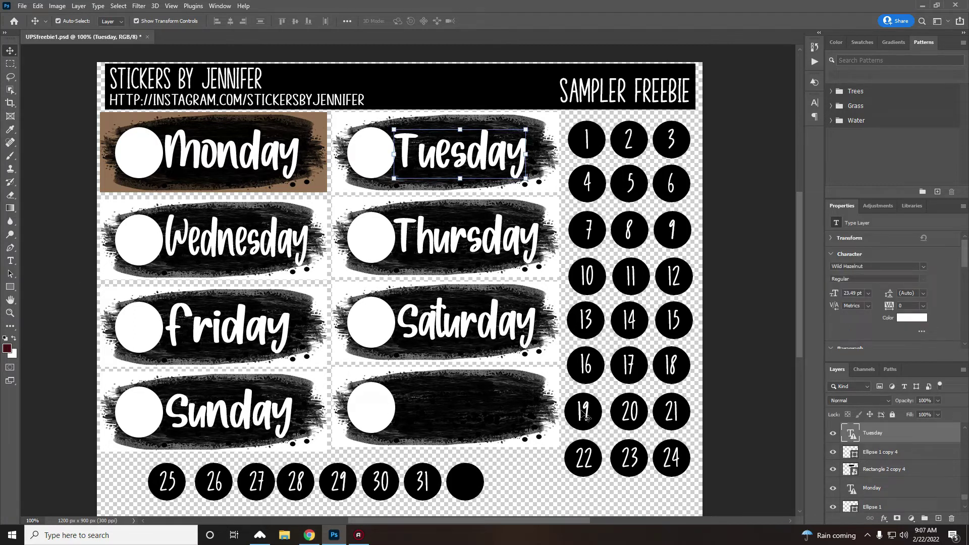
{"action": "left_click", "coordinate": [270, 172]}
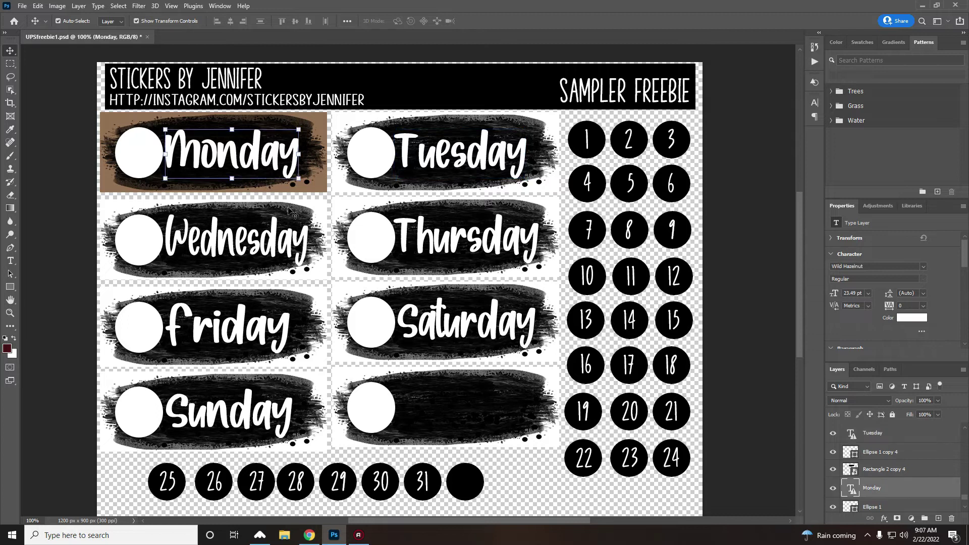
{"action": "left_click", "coordinate": [308, 183], "text": "ctrl"}
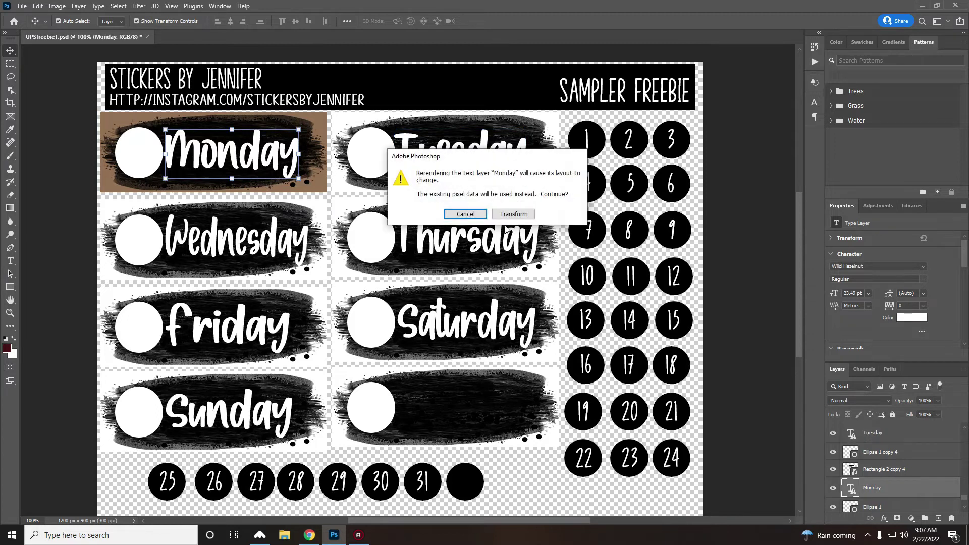
{"action": "left_click", "coordinate": [465, 214]}
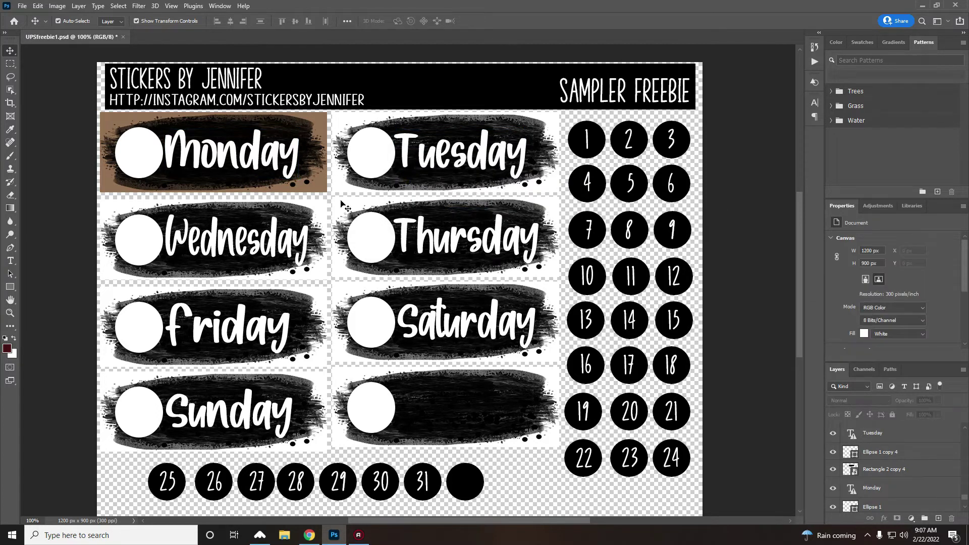
{"action": "left_click", "coordinate": [325, 191]}
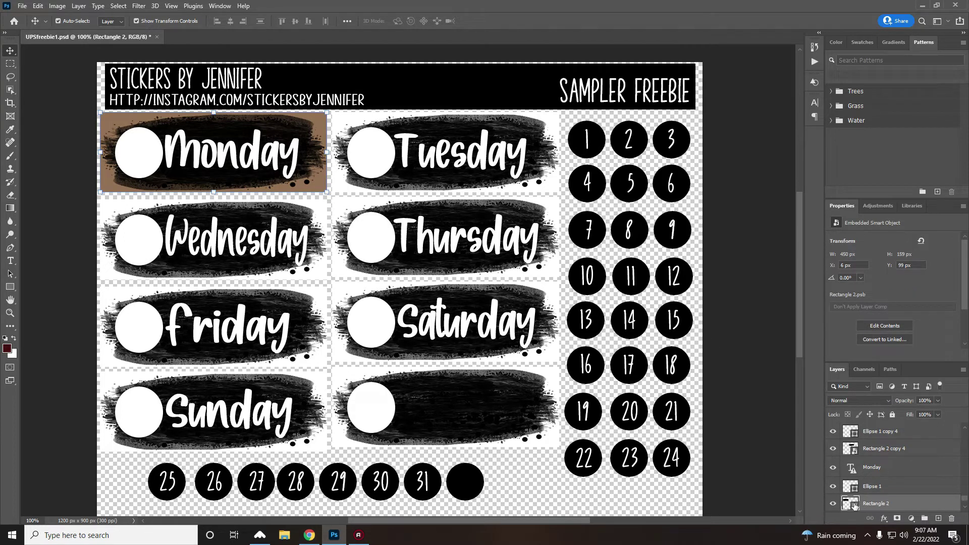
Recolour the Rectangle 2 background to white (ffffff) and save the smart object back into UPSfreebie1.psd
{"action": "double_click", "coordinate": [853, 504]}
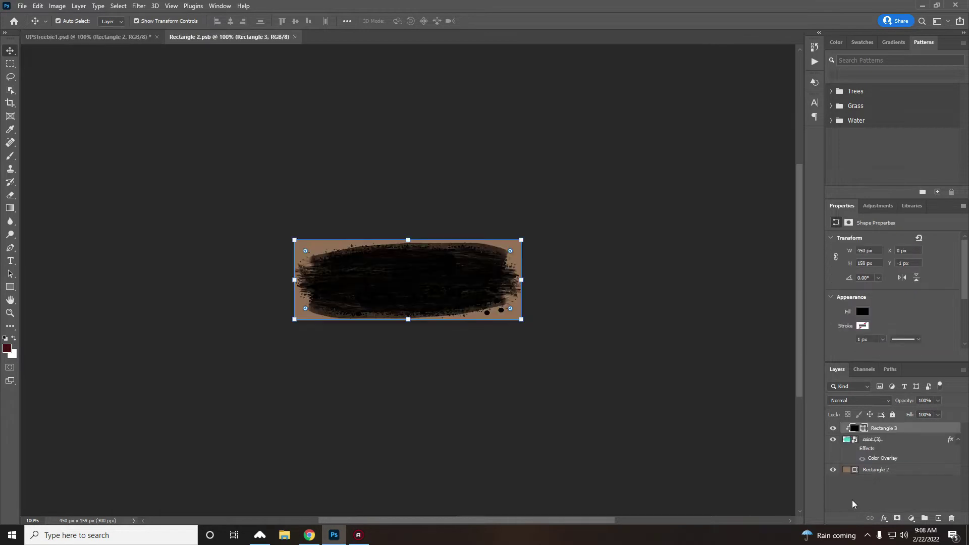
{"action": "double_click", "coordinate": [847, 471]}
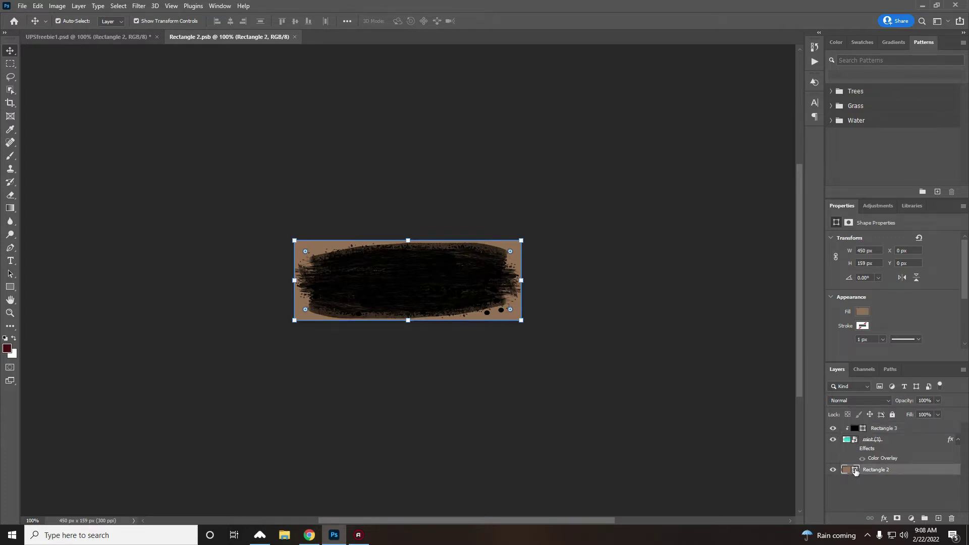
{"action": "type", "text": "ffffff"}
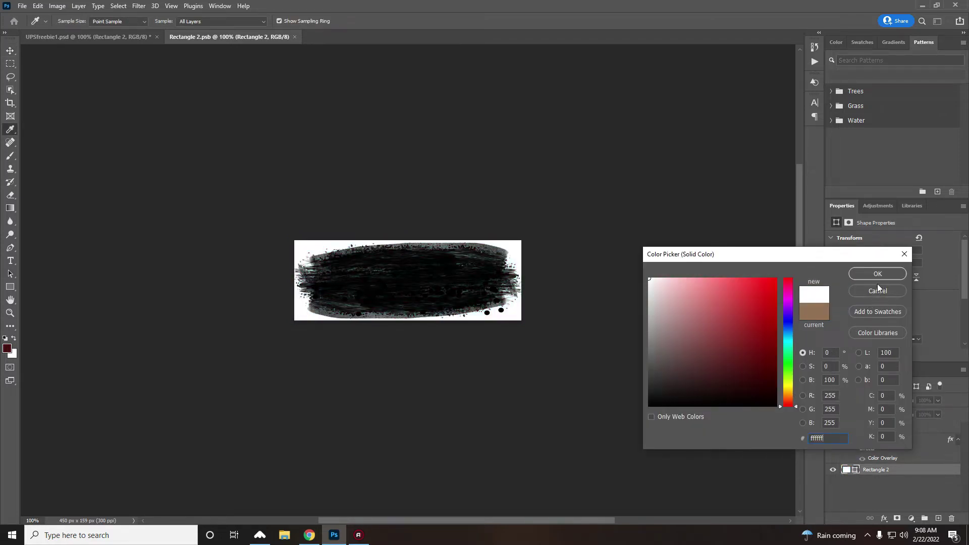
{"action": "left_click", "coordinate": [878, 275]}
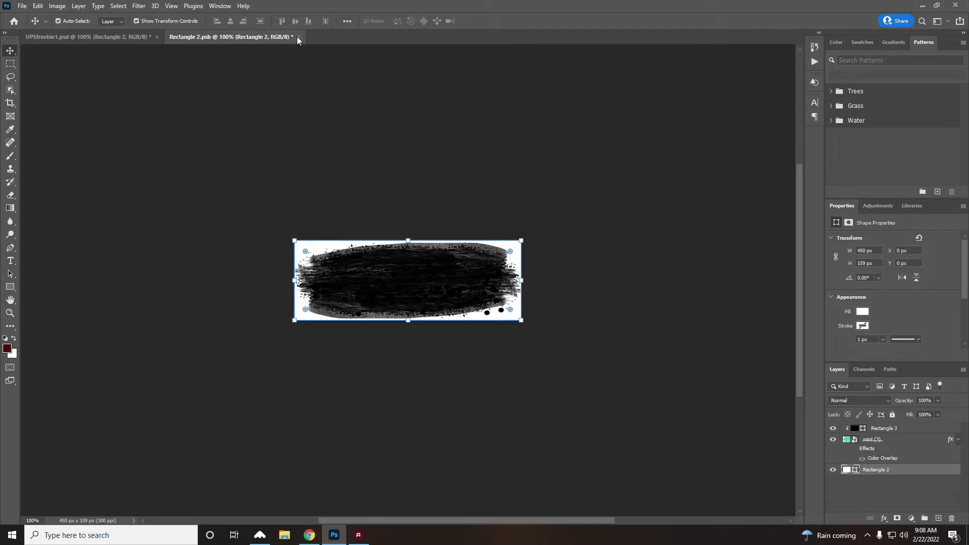
{"action": "left_click", "coordinate": [298, 37]}
{"action": "left_click", "coordinate": [437, 200]}
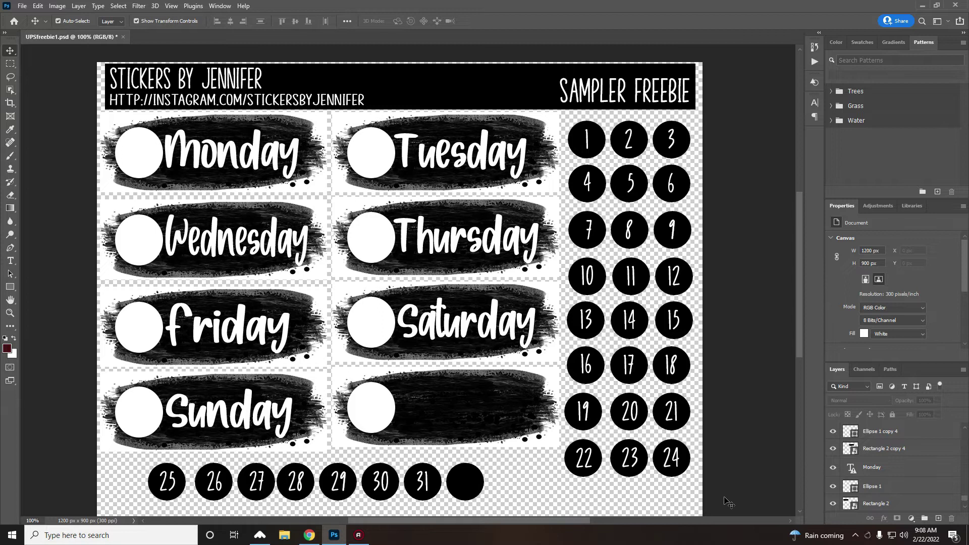
{"action": "left_click_drag", "start_coordinate": [717, 500], "coordinate": [585, 107]}
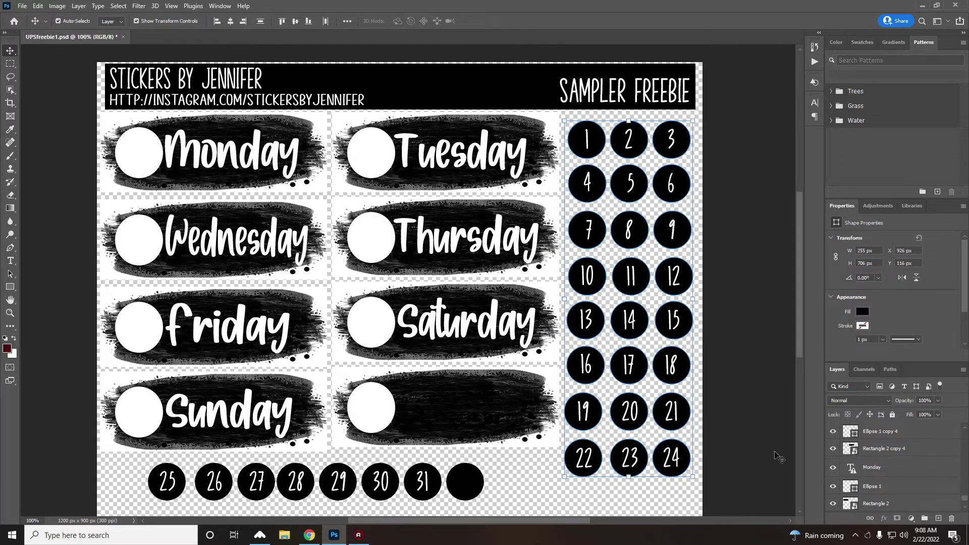
{"action": "left_click", "coordinate": [863, 312]}
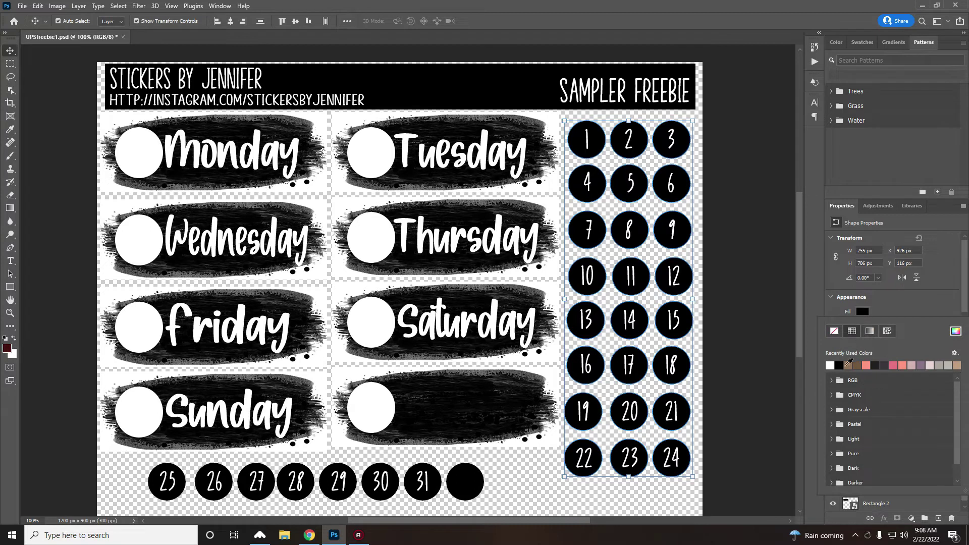
{"action": "left_click", "coordinate": [867, 365]}
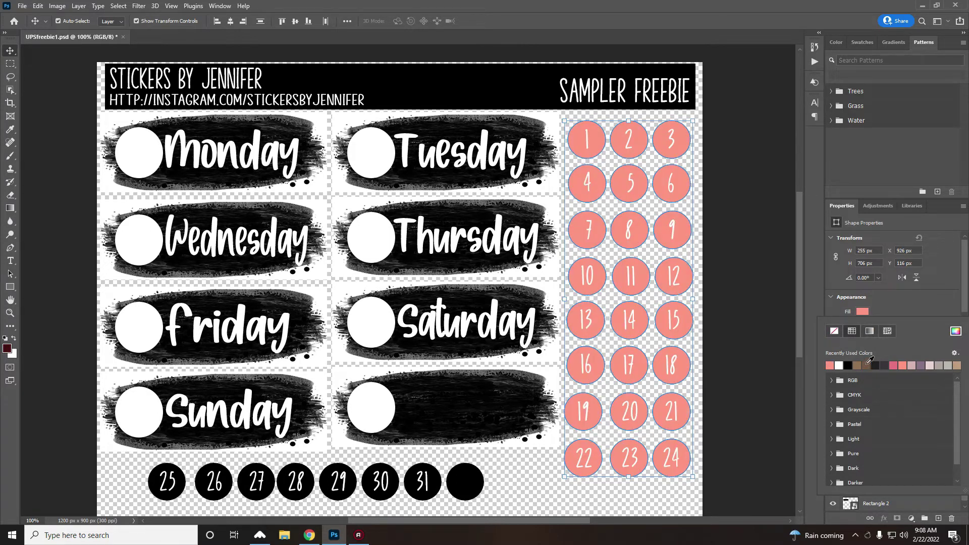
{"action": "left_click", "coordinate": [858, 367]}
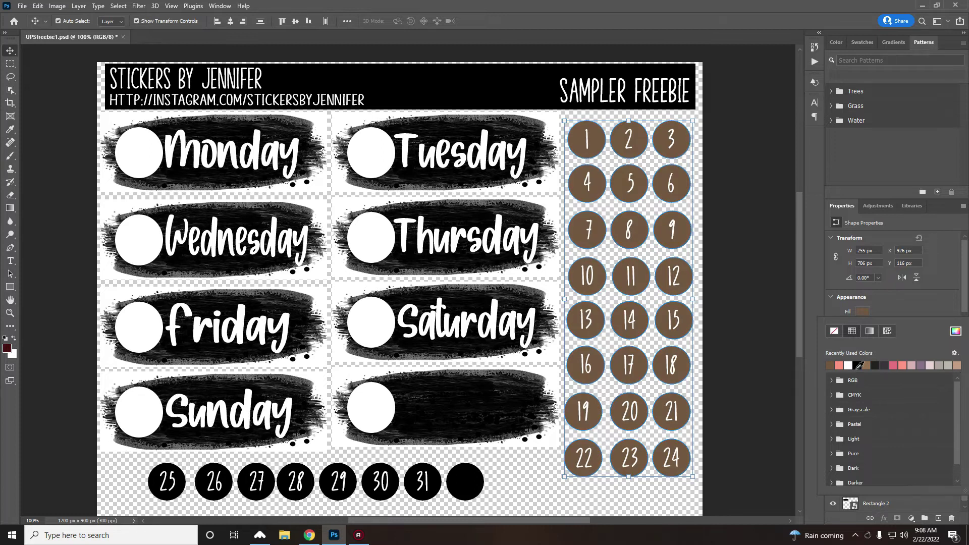
{"action": "left_click", "coordinate": [857, 365]}
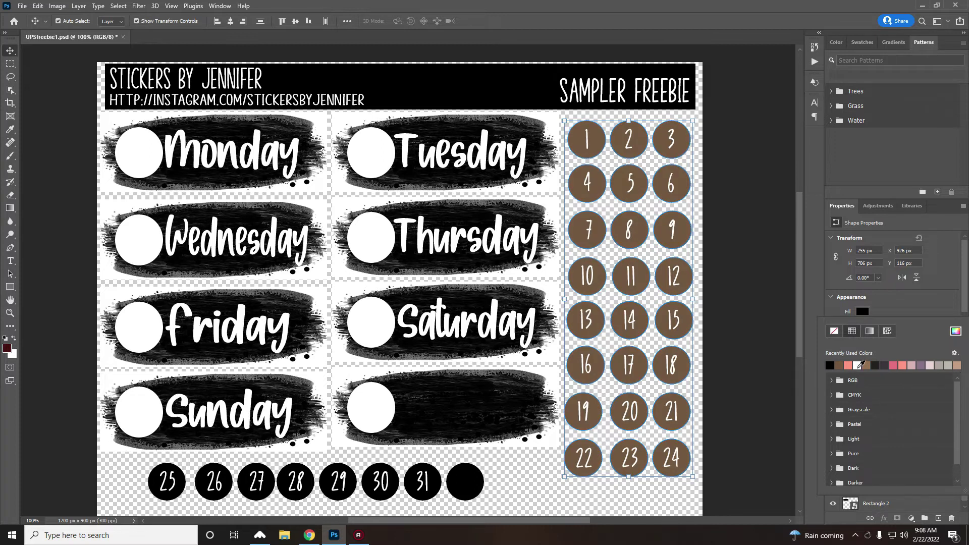
{"action": "left_click", "coordinate": [800, 382]}
{"action": "left_click", "coordinate": [156, 473]}
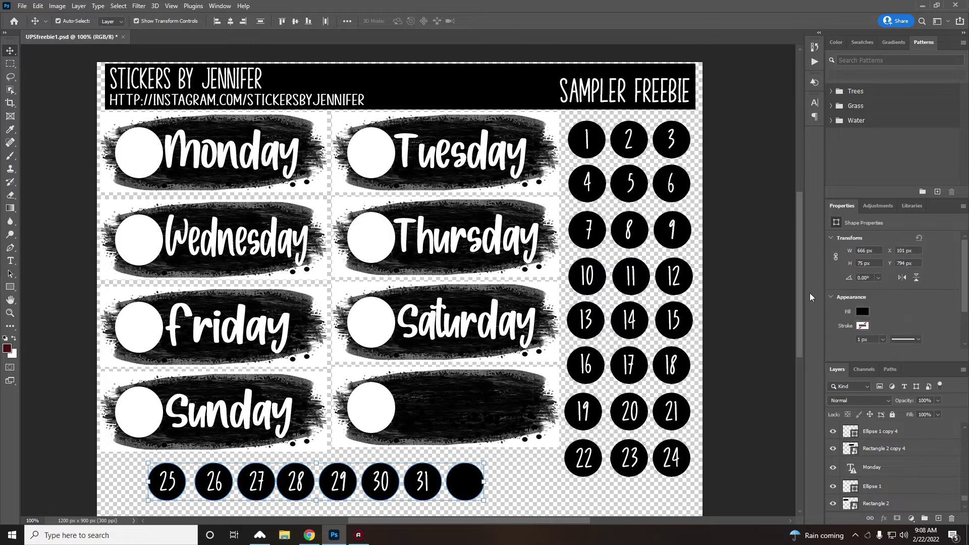
{"action": "left_click", "coordinate": [864, 311]}
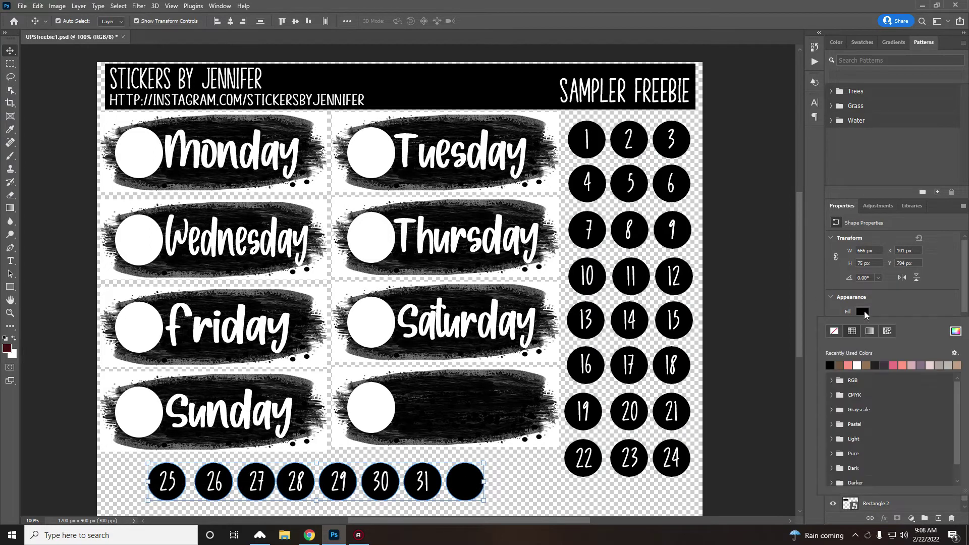
{"action": "left_click", "coordinate": [849, 364]}
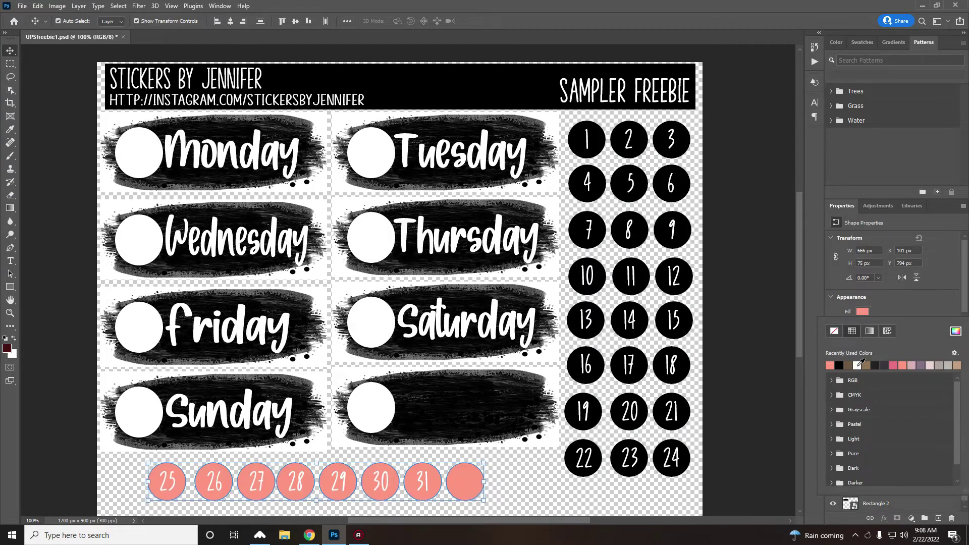
{"action": "left_click", "coordinate": [859, 365]}
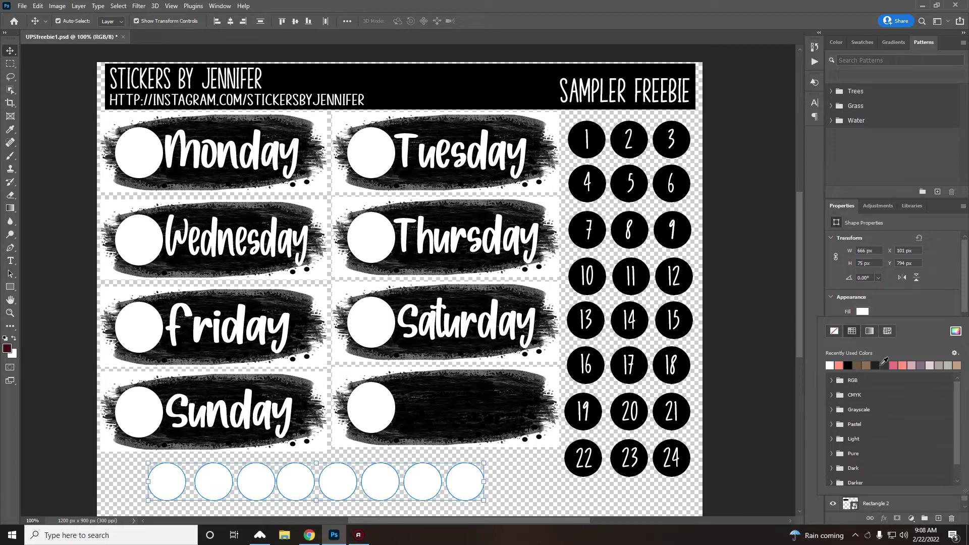
{"action": "left_click", "coordinate": [876, 365]}
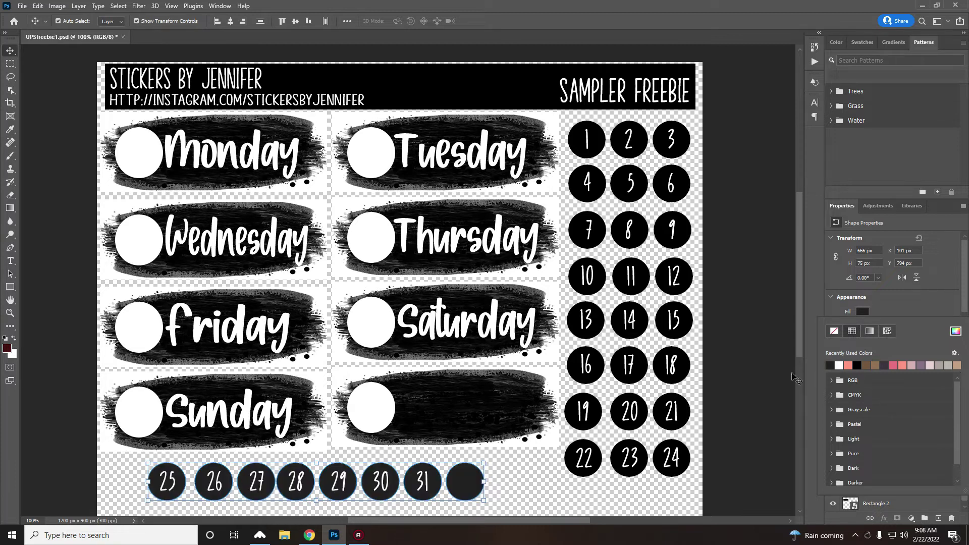
{"action": "left_click", "coordinate": [776, 378]}
{"action": "left_click", "coordinate": [776, 378]}
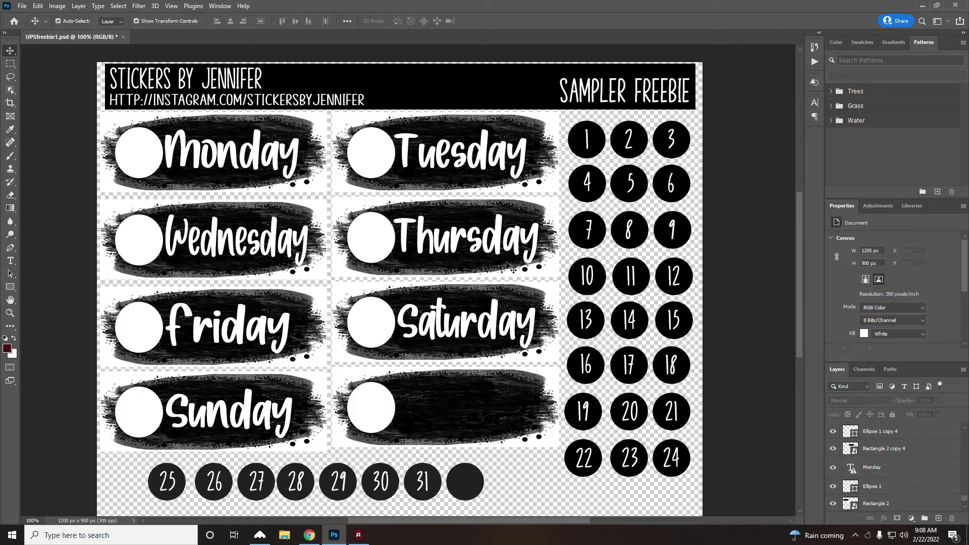
{"action": "left_click", "coordinate": [167, 481]}
{"action": "left_click", "coordinate": [860, 315]}
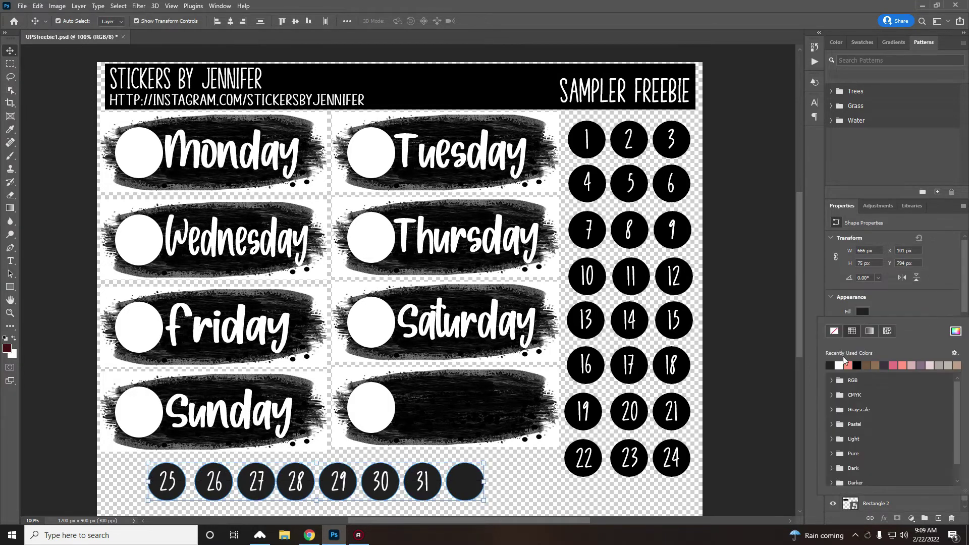
{"action": "left_click", "coordinate": [858, 361]}
{"action": "left_click", "coordinate": [785, 358]}
{"action": "left_click", "coordinate": [784, 358]}
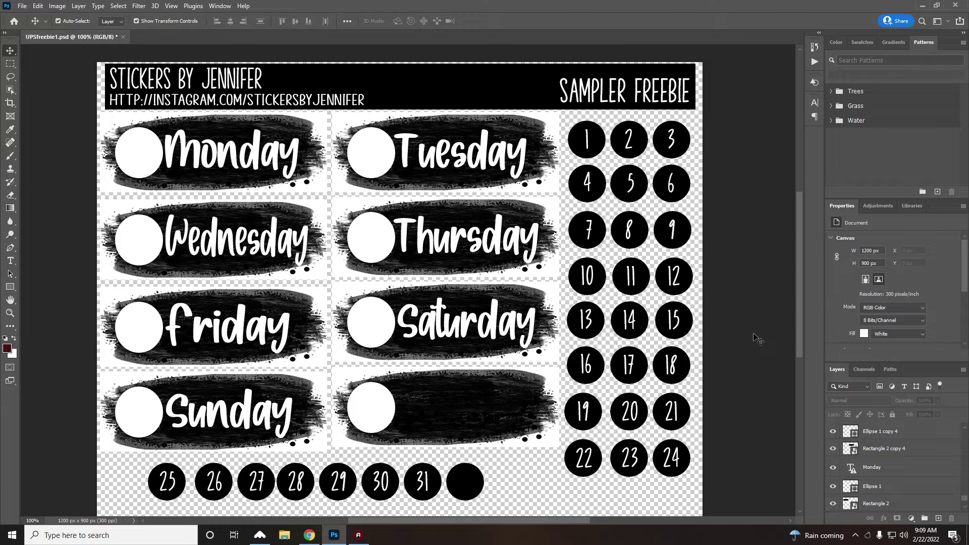
Change the first date circle's 1 from Sweet Belly to Skinny Flower Regular, 18 pt
{"action": "left_click", "coordinate": [588, 141]}
{"action": "double_click", "coordinate": [589, 143]}
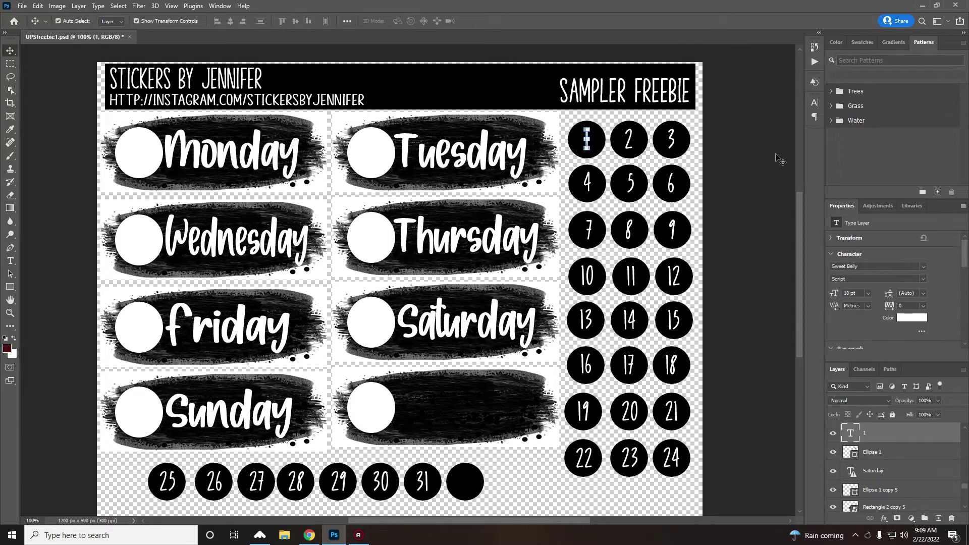
{"action": "left_click", "coordinate": [815, 103]}
{"action": "left_click", "coordinate": [755, 118]}
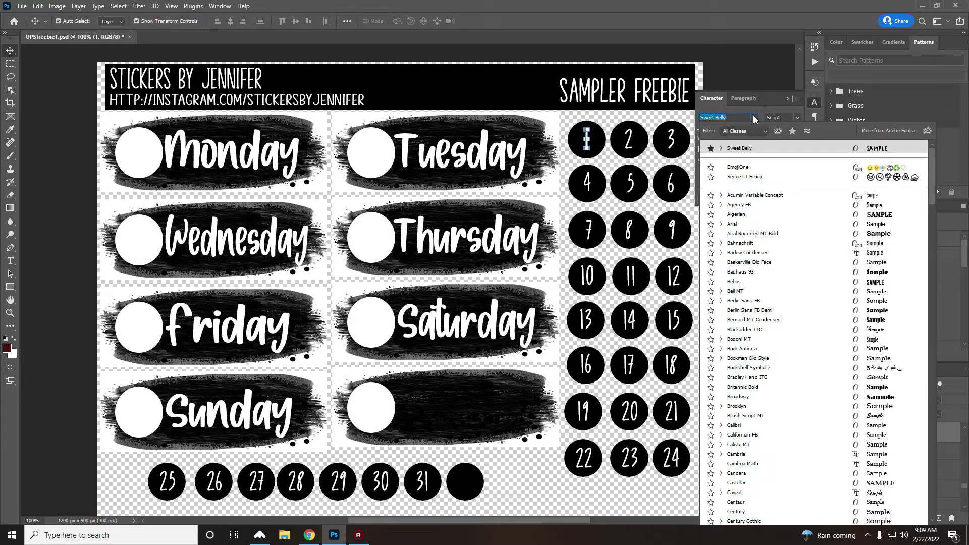
{"action": "type", "text": "ski"}
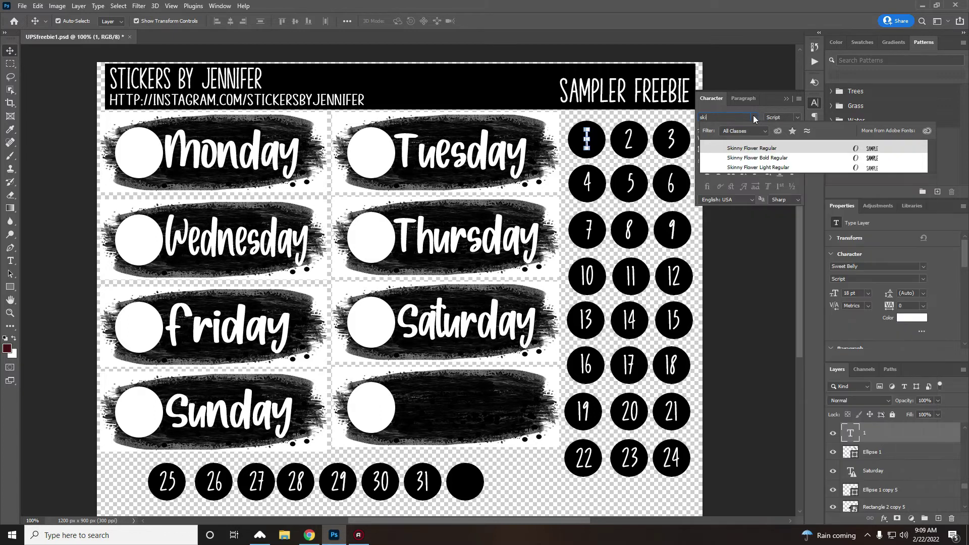
{"action": "left_click", "coordinate": [744, 147]}
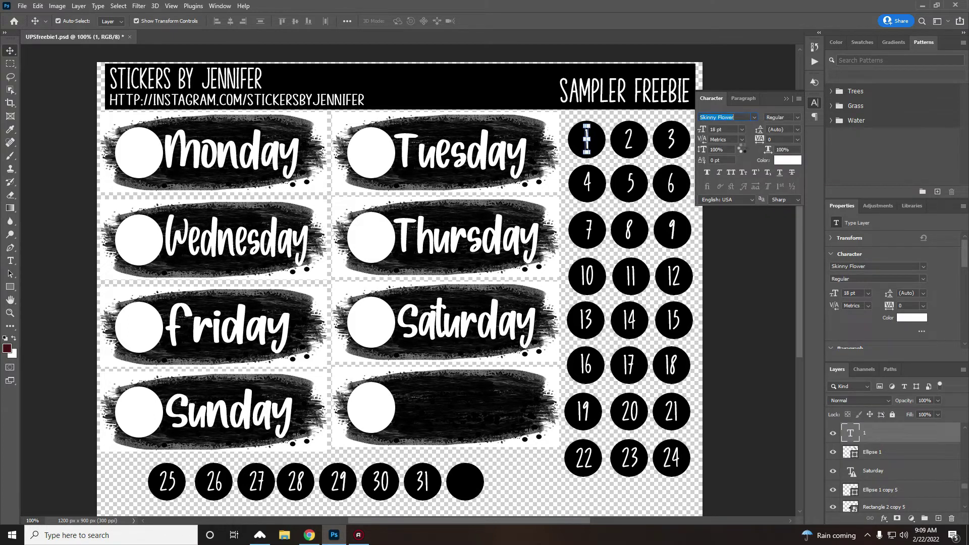
{"action": "left_click", "coordinate": [740, 324]}
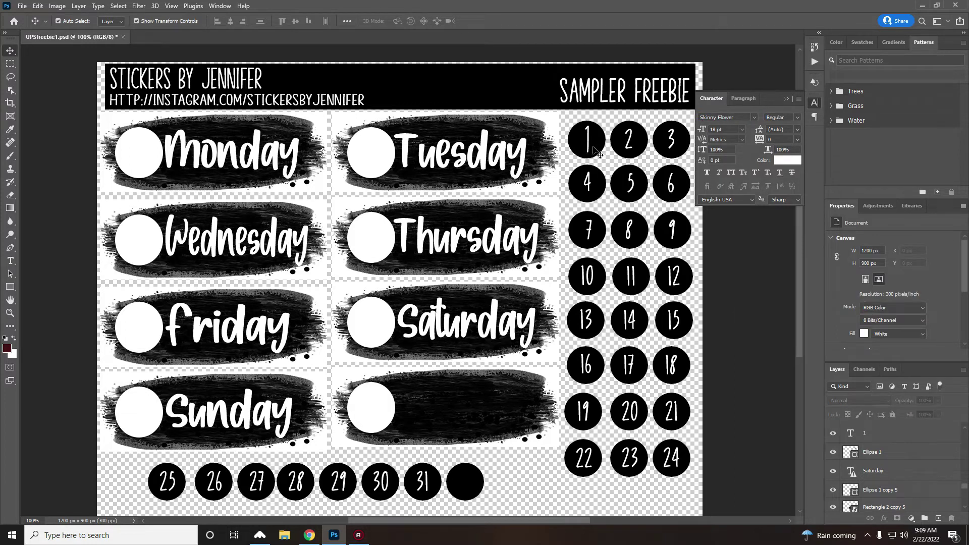
Try Skinny Flower on the TUESDAY label and enlarge it with Free Transform
{"action": "left_click", "coordinate": [483, 162]}
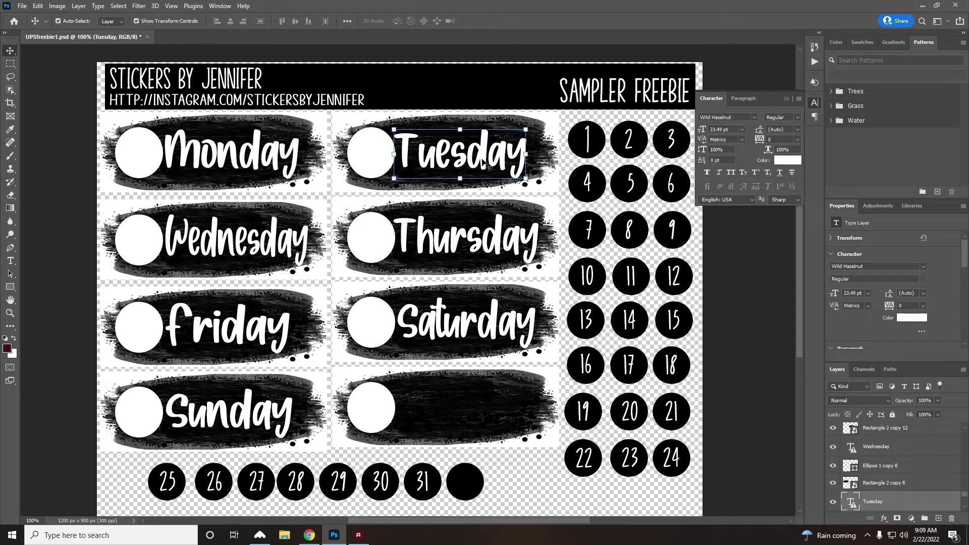
{"action": "left_click", "coordinate": [753, 117]}
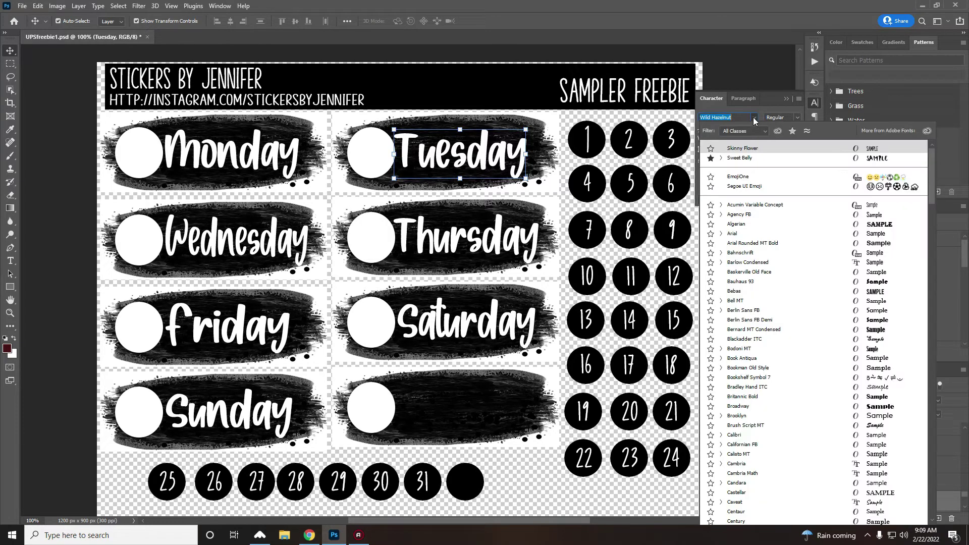
{"action": "left_click", "coordinate": [752, 150]}
{"action": "left_click", "coordinate": [727, 252]}
{"action": "left_click", "coordinate": [482, 182]}
{"action": "left_click", "coordinate": [494, 163]}
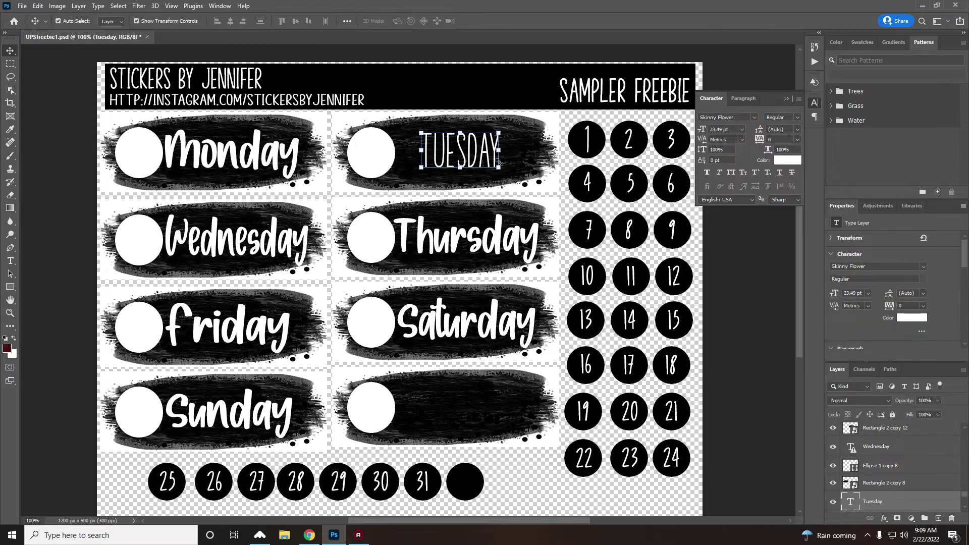
{"action": "left_click_drag", "start_coordinate": [498, 168], "coordinate": [535, 183]}
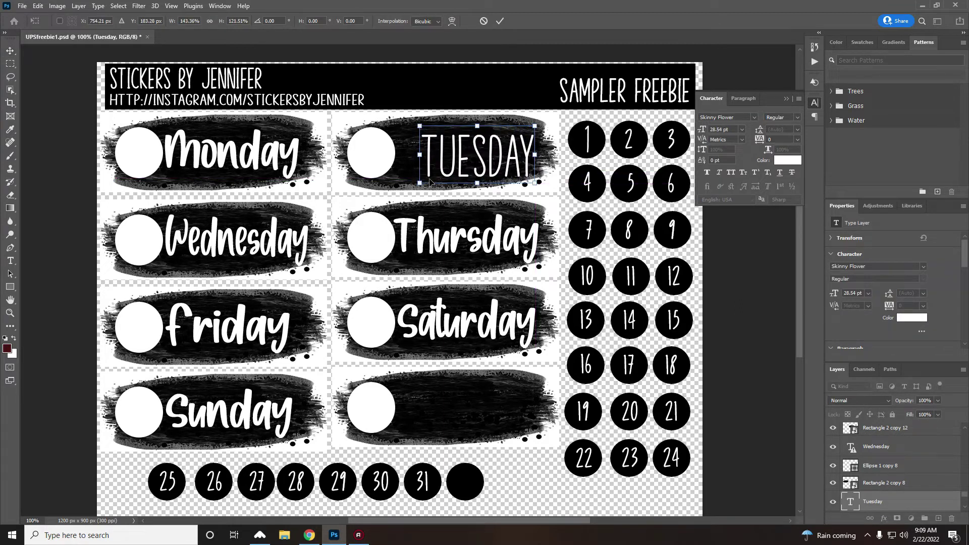
{"action": "left_click_drag", "start_coordinate": [405, 178], "coordinate": [399, 178]}
{"action": "left_click", "coordinate": [11, 50]}
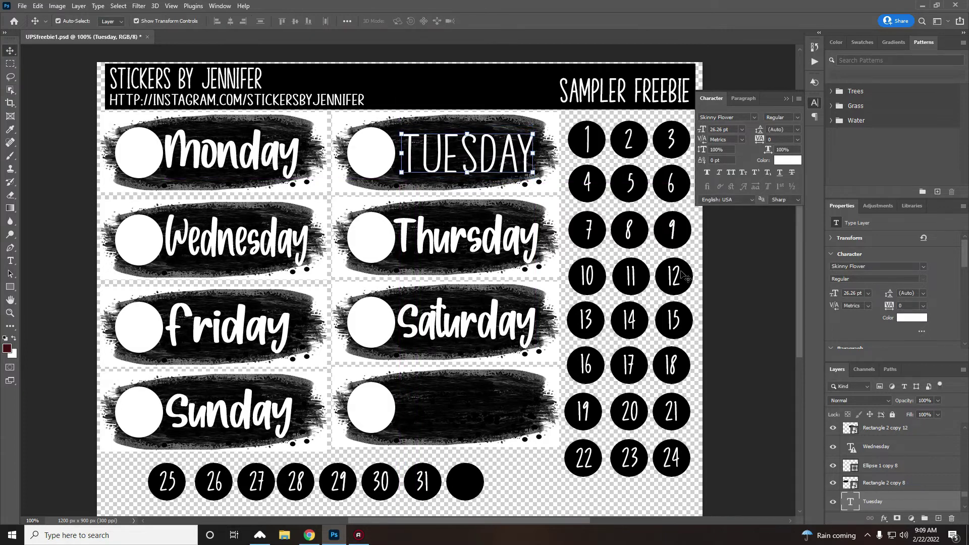
{"action": "left_click", "coordinate": [749, 281]}
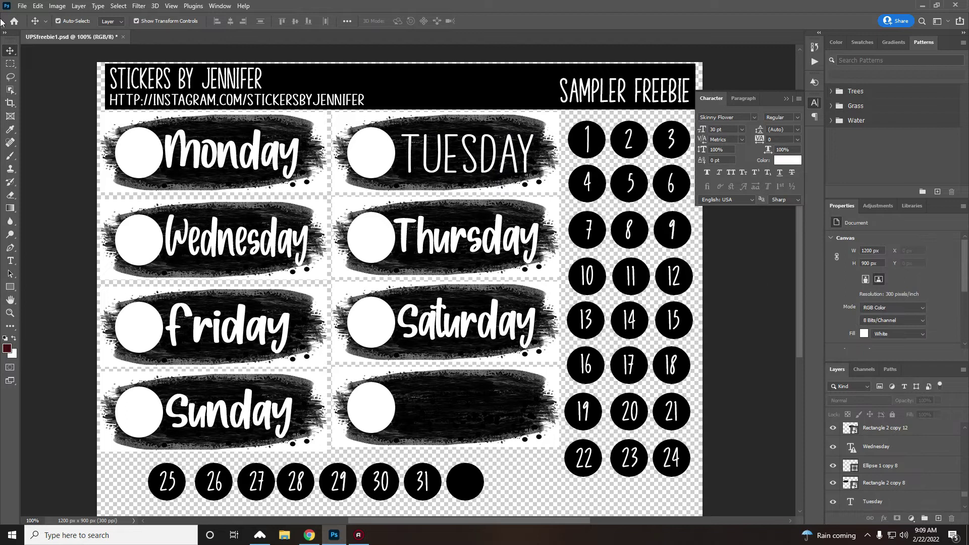
Undo the Tuesday resize and font change to restore its original script, and collapse the Character panel
{"action": "left_click", "coordinate": [39, 5]}
{"action": "left_click", "coordinate": [66, 16]}
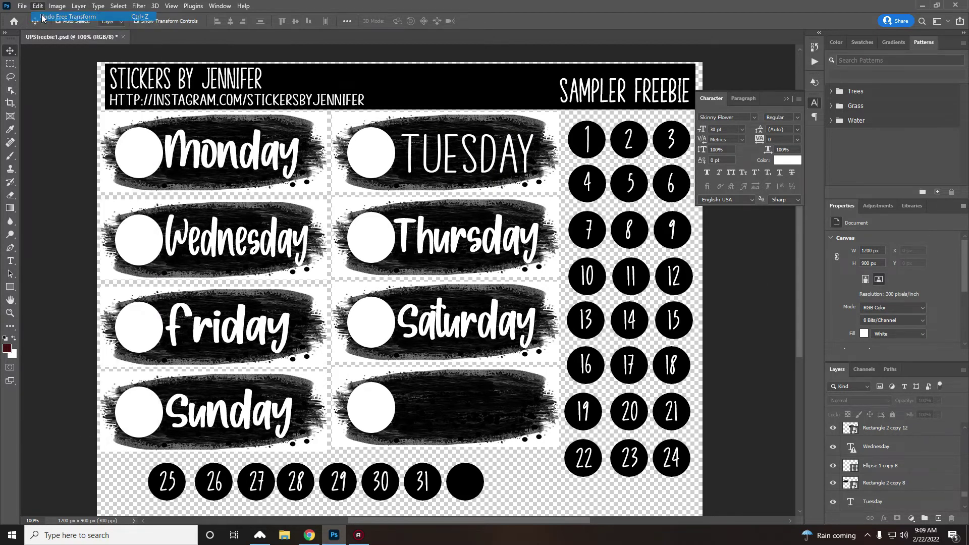
{"action": "left_click", "coordinate": [38, 6]}
{"action": "left_click", "coordinate": [43, 17]}
{"action": "left_click", "coordinate": [38, 6]}
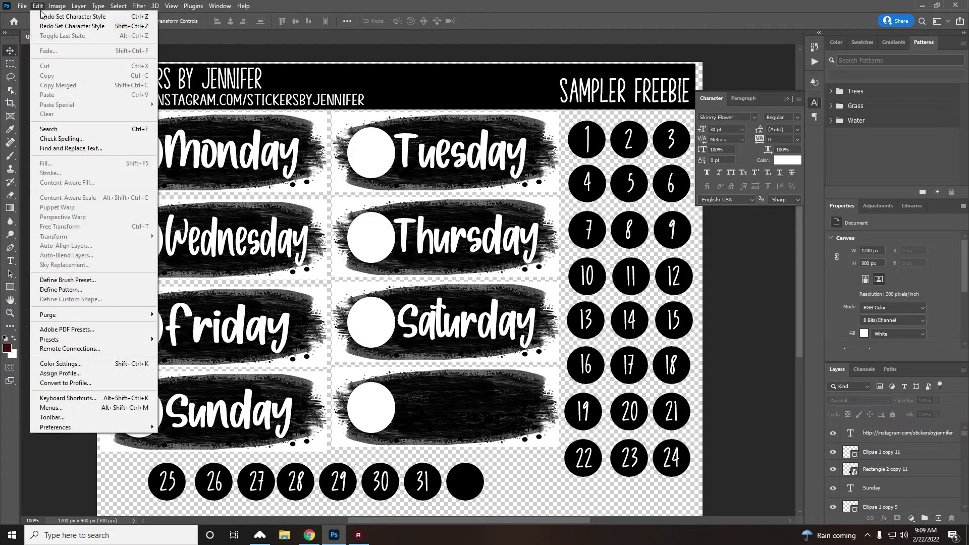
{"action": "left_click", "coordinate": [45, 17]}
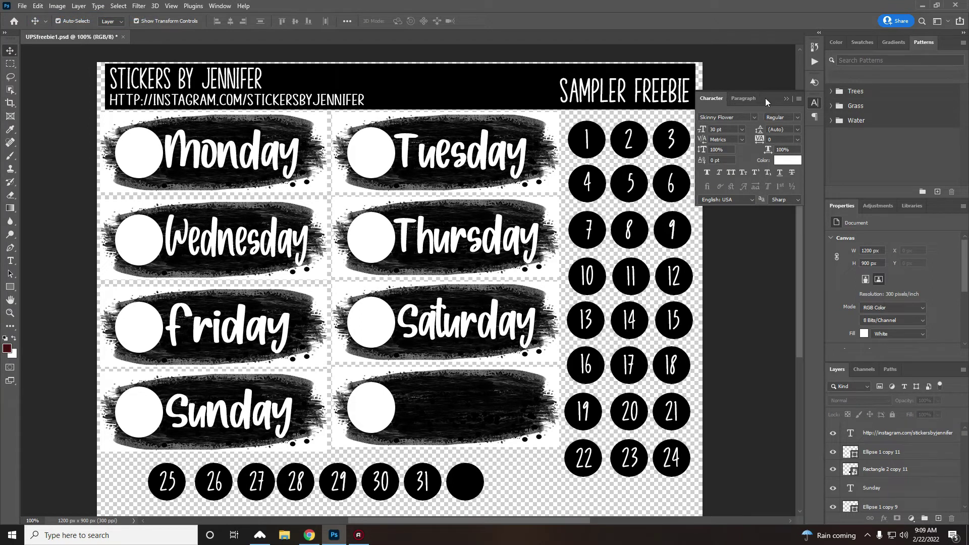
{"action": "left_click", "coordinate": [786, 99]}
{"action": "scroll", "coordinate": [706, 320], "scroll_direction": "down", "scroll_amount": 2}
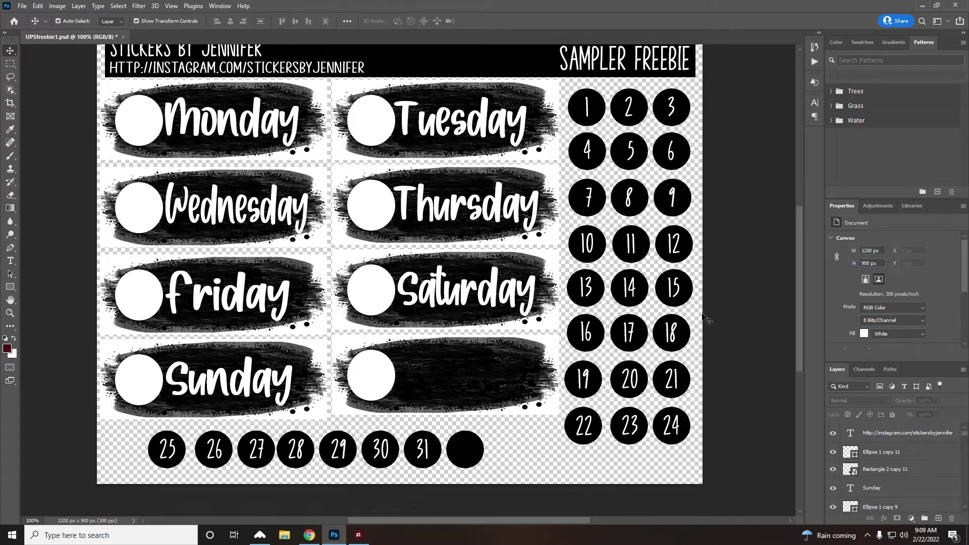
{"action": "scroll", "coordinate": [706, 320], "scroll_direction": "up", "scroll_amount": 2}
{"action": "left_click", "coordinate": [150, 92]}
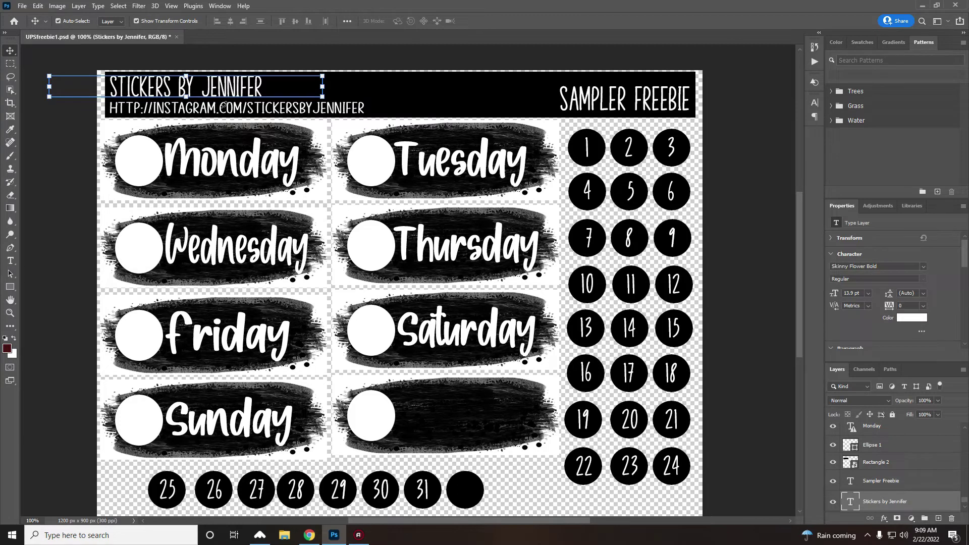
{"action": "left_click", "coordinate": [228, 108]}
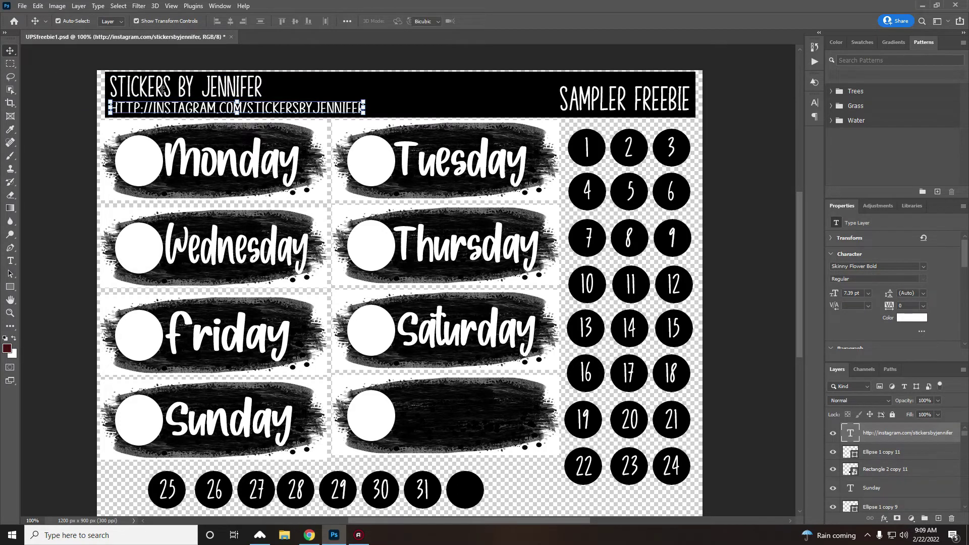
{"action": "key", "text": "ctrl+t"}
{"action": "key", "text": "Return"}
{"action": "left_click", "coordinate": [189, 92]}
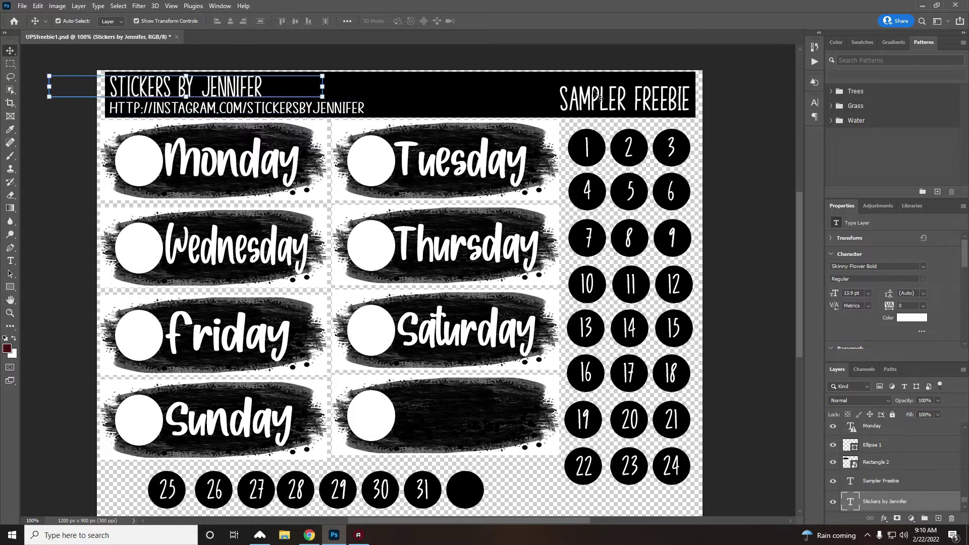
{"action": "left_click", "coordinate": [568, 99]}
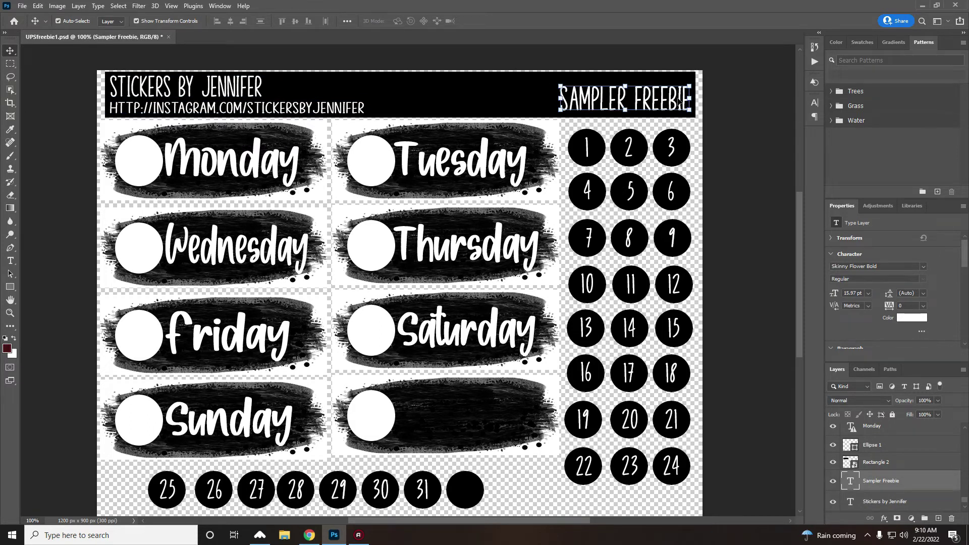
{"action": "left_click", "coordinate": [745, 200]}
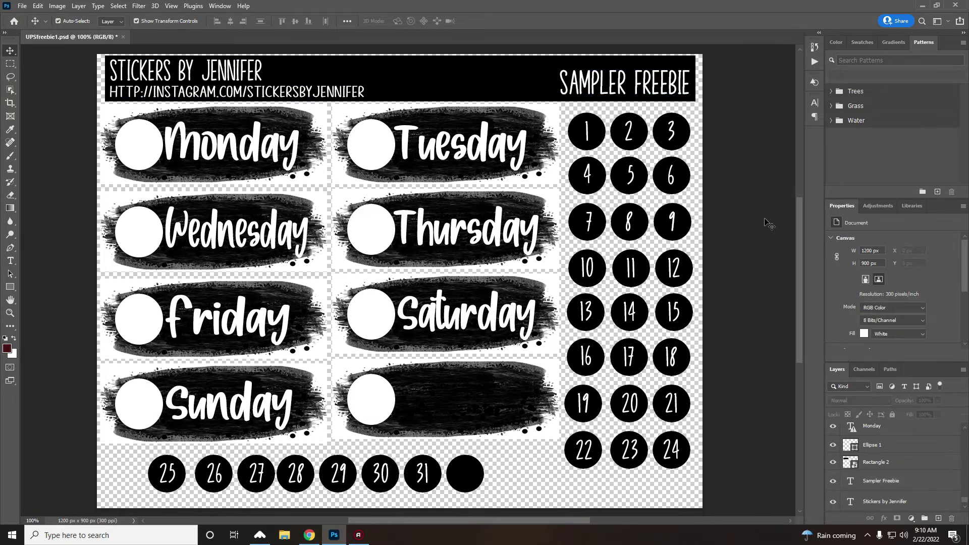
{"action": "left_click", "coordinate": [452, 108]}
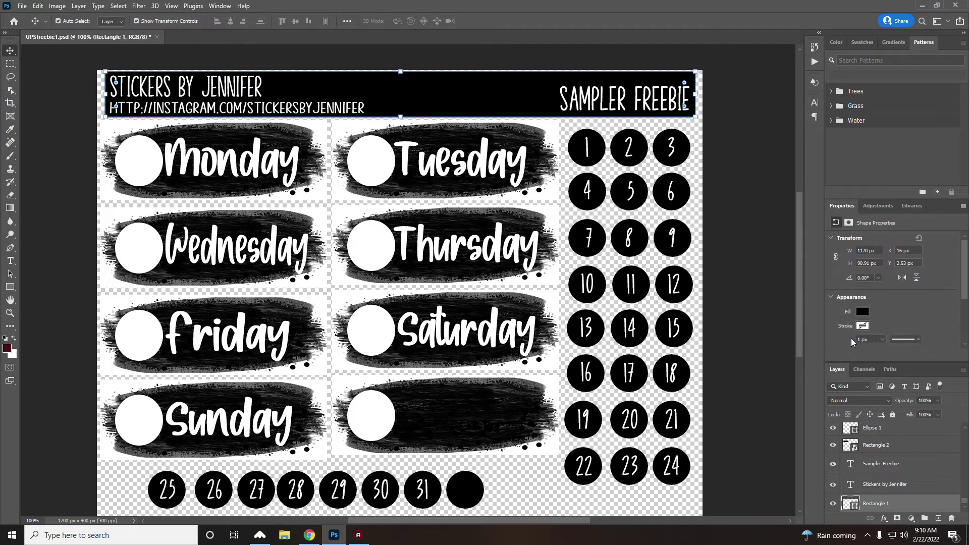
{"action": "left_click", "coordinate": [863, 318]}
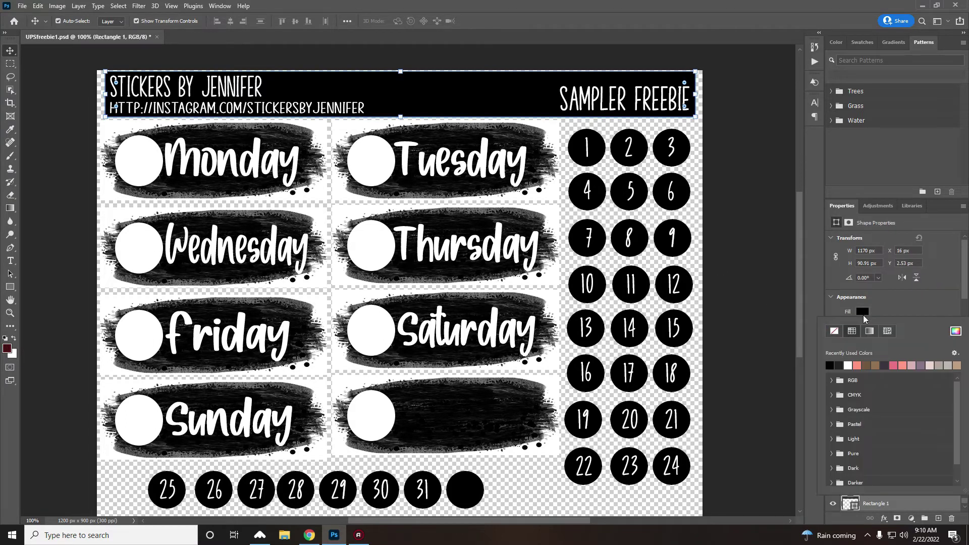
{"action": "left_click", "coordinate": [858, 365]}
{"action": "left_click", "coordinate": [885, 364]}
{"action": "left_click", "coordinate": [896, 364]}
{"action": "left_click", "coordinate": [736, 185]}
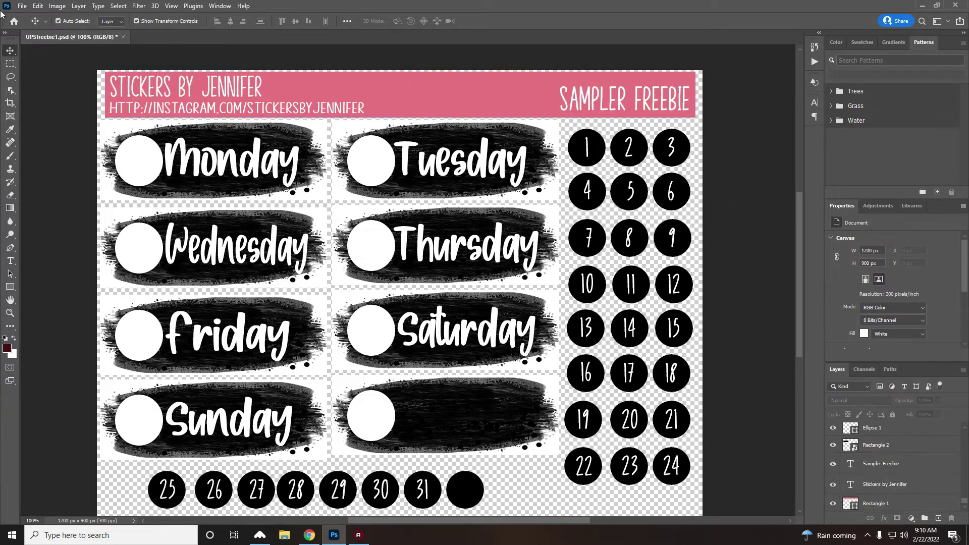
{"action": "left_click", "coordinate": [57, 6]}
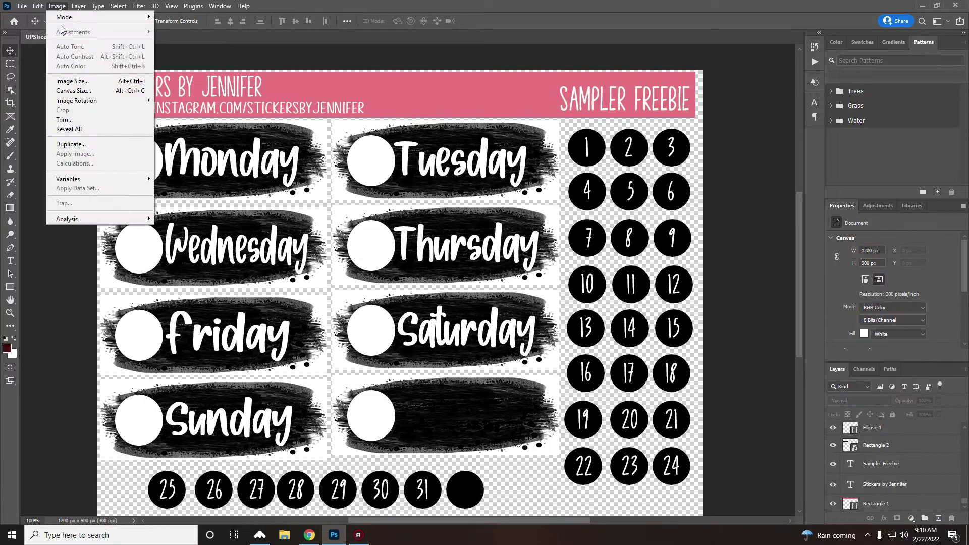
{"action": "left_click", "coordinate": [435, 109]}
{"action": "left_click", "coordinate": [605, 82]}
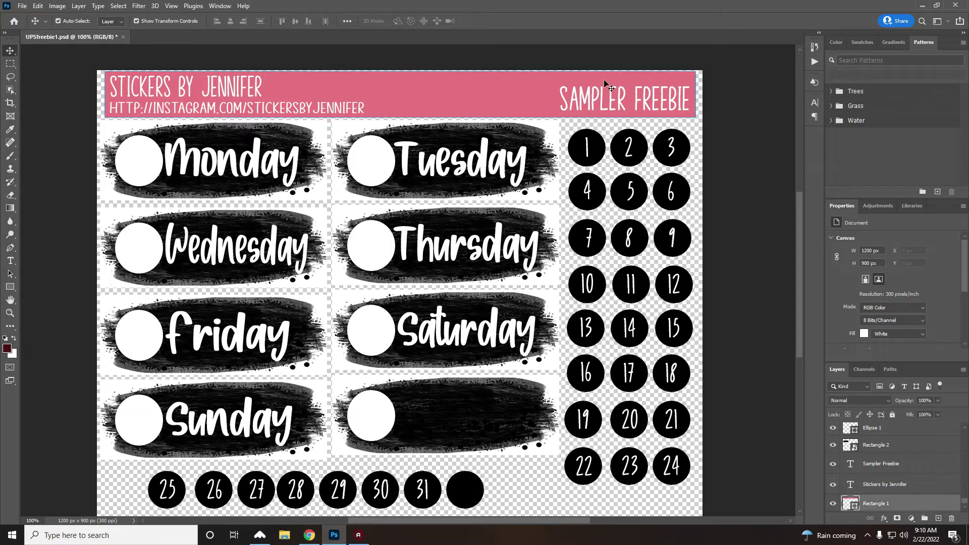
{"action": "left_click", "coordinate": [862, 312]}
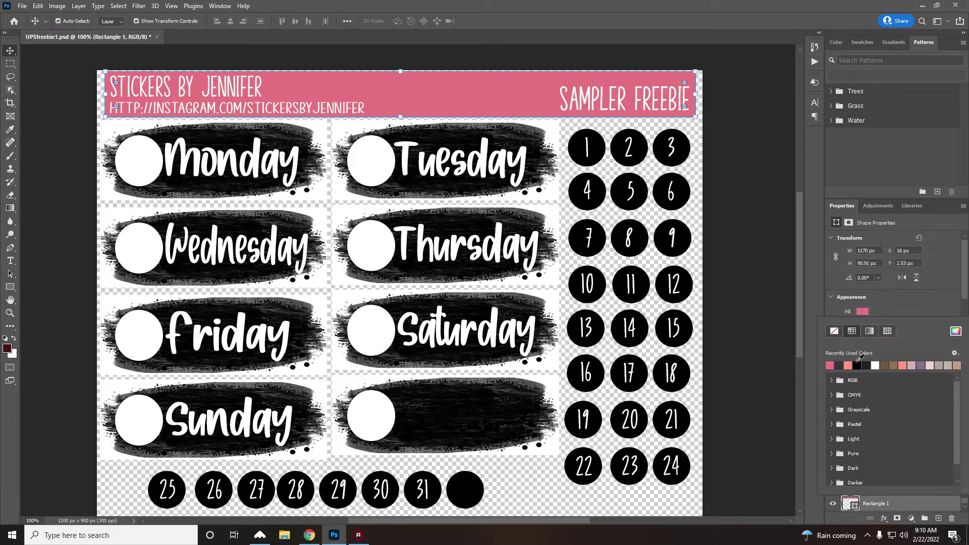
{"action": "left_click", "coordinate": [857, 365]}
{"action": "left_click", "coordinate": [767, 354]}
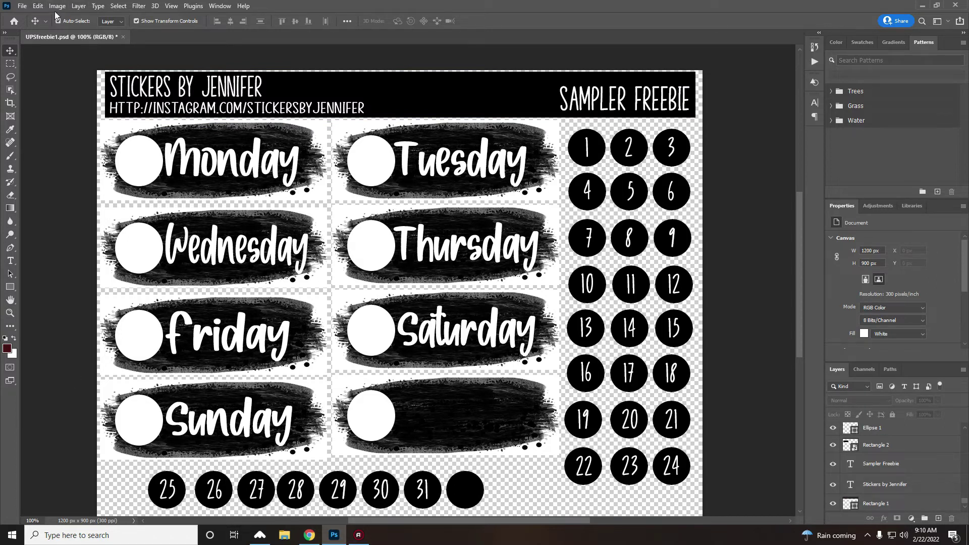
{"action": "left_click", "coordinate": [79, 6]}
{"action": "mouse_move", "coordinate": [33, 5]}
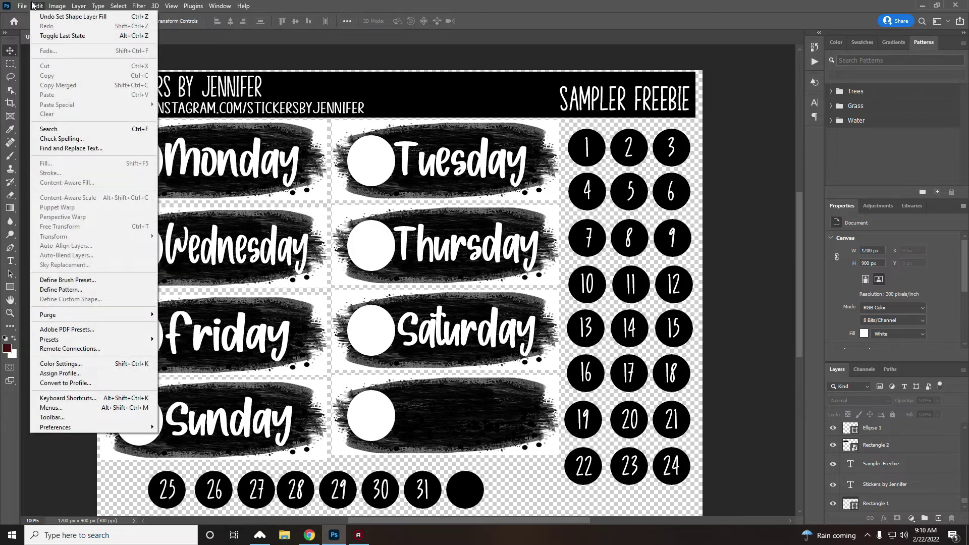
{"action": "mouse_move", "coordinate": [97, 6]}
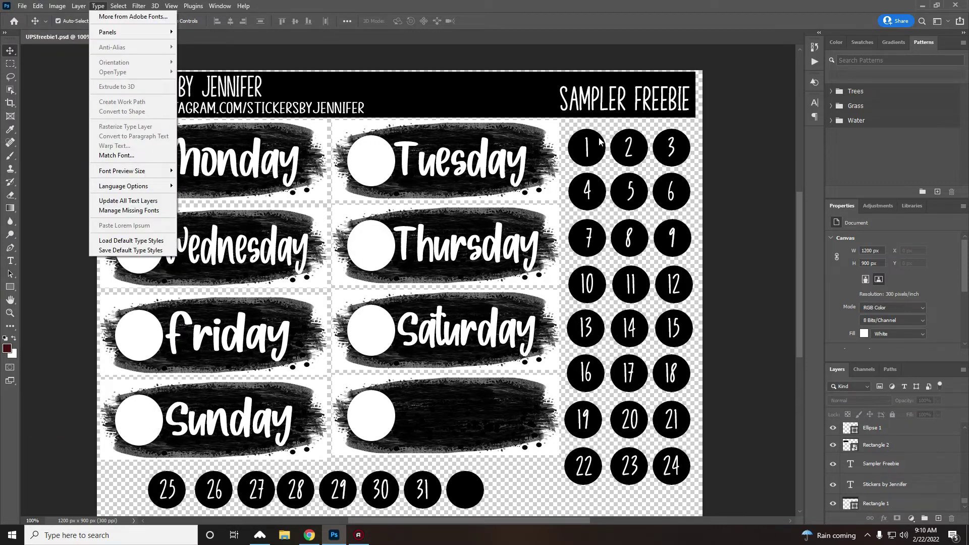
{"action": "left_click", "coordinate": [600, 141]}
{"action": "left_click", "coordinate": [603, 157]}
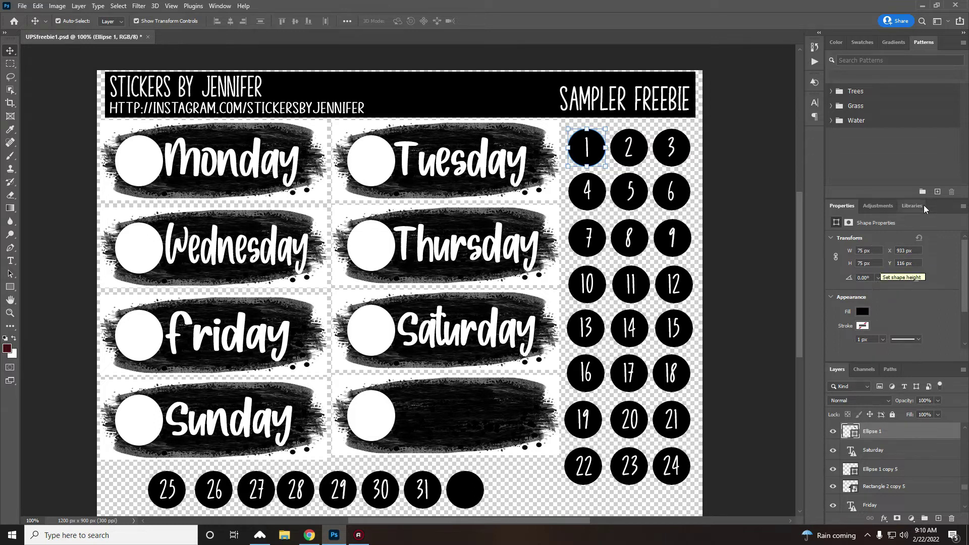
{"action": "left_click", "coordinate": [553, 200]}
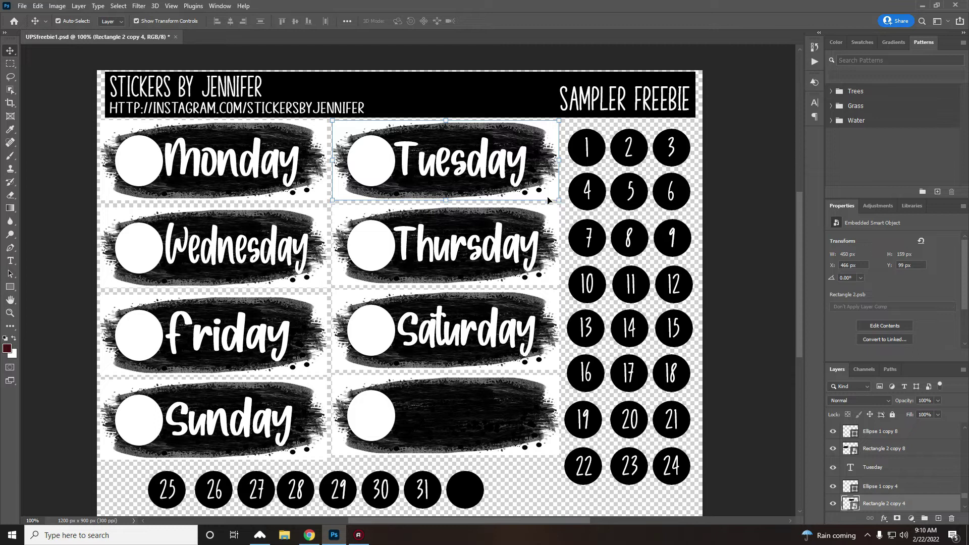
{"action": "left_click", "coordinate": [312, 194]}
{"action": "left_click", "coordinate": [558, 187]}
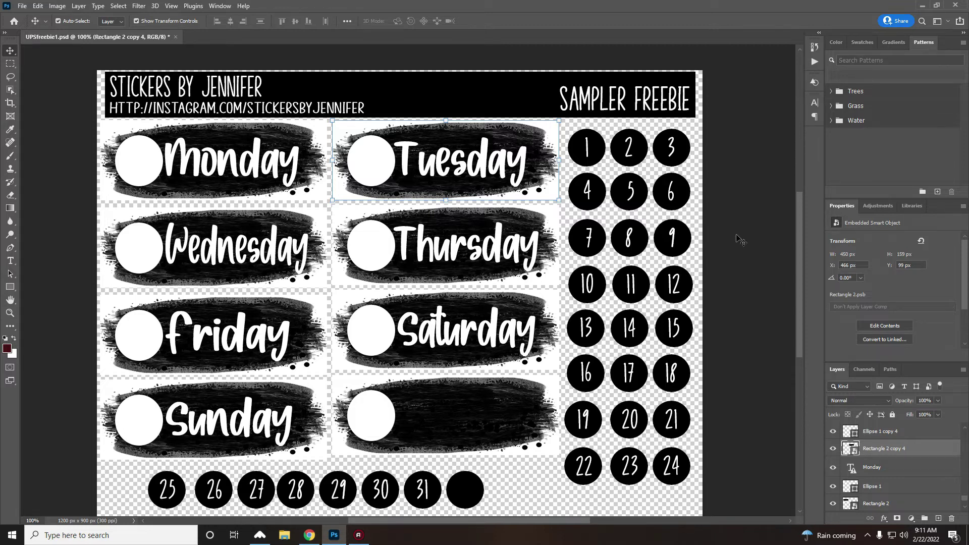
{"action": "left_click", "coordinate": [685, 202]}
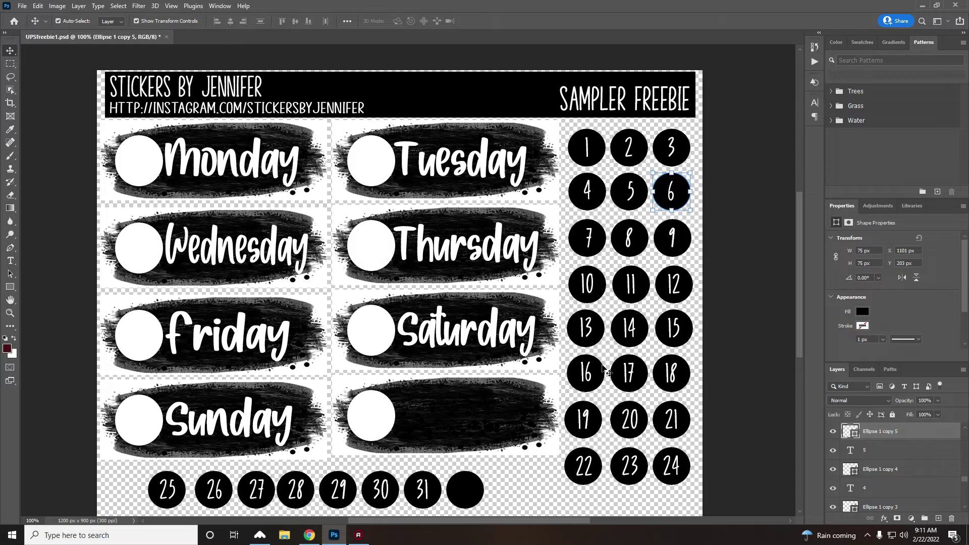
{"action": "left_click", "coordinate": [679, 296]}
{"action": "left_click", "coordinate": [682, 327]}
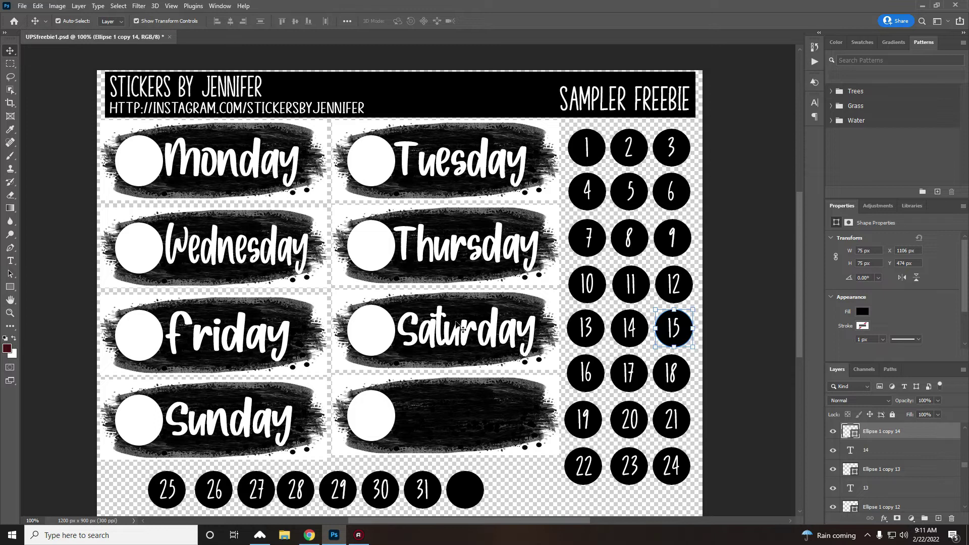
{"action": "left_click", "coordinate": [738, 322]}
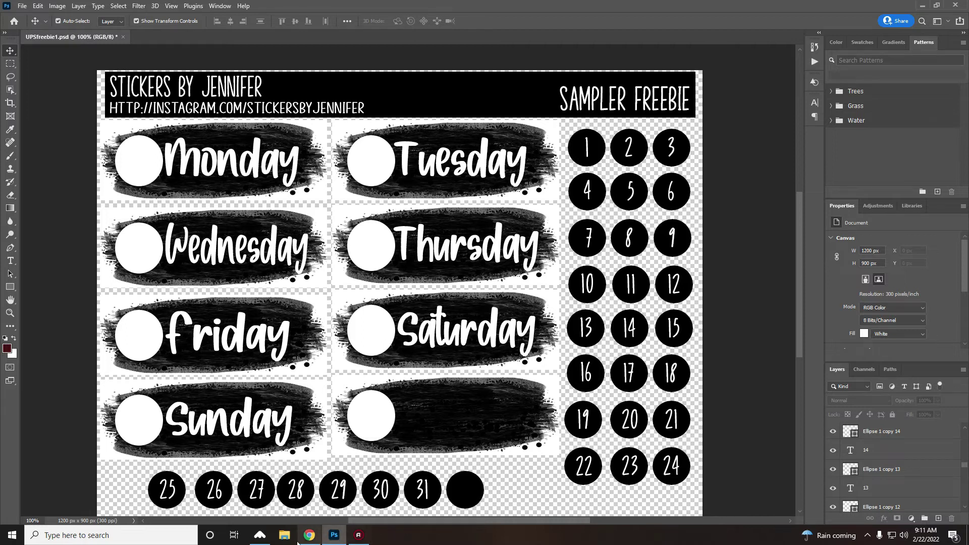
Launch Cricut Design Space from its pinned tile in the Windows Start menu
{"action": "mouse_move", "coordinate": [319, 543]}
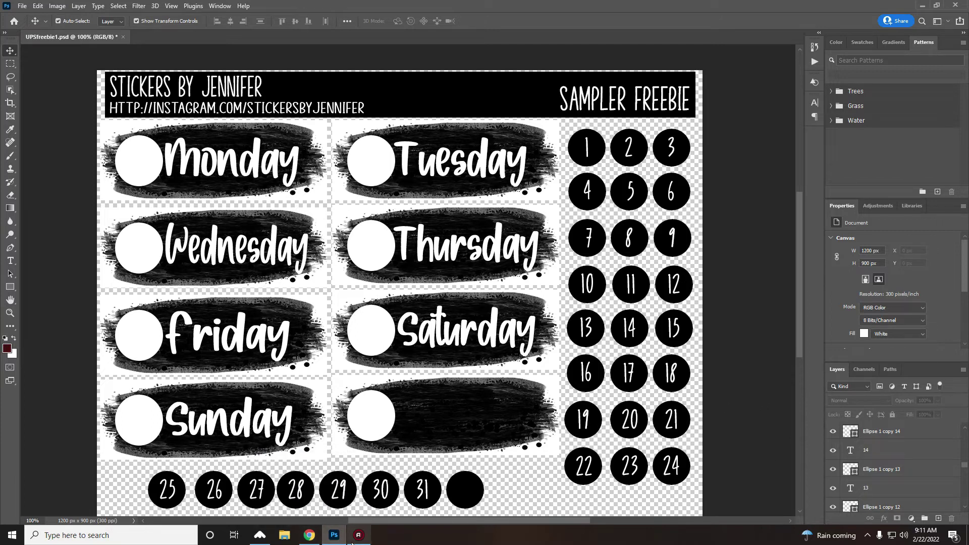
{"action": "left_click", "coordinate": [12, 535]}
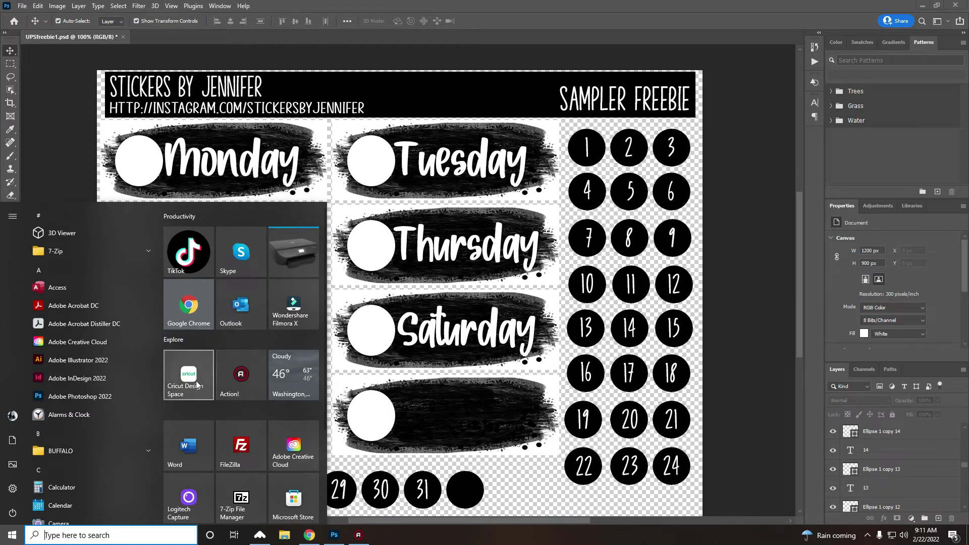
{"action": "left_click", "coordinate": [236, 319]}
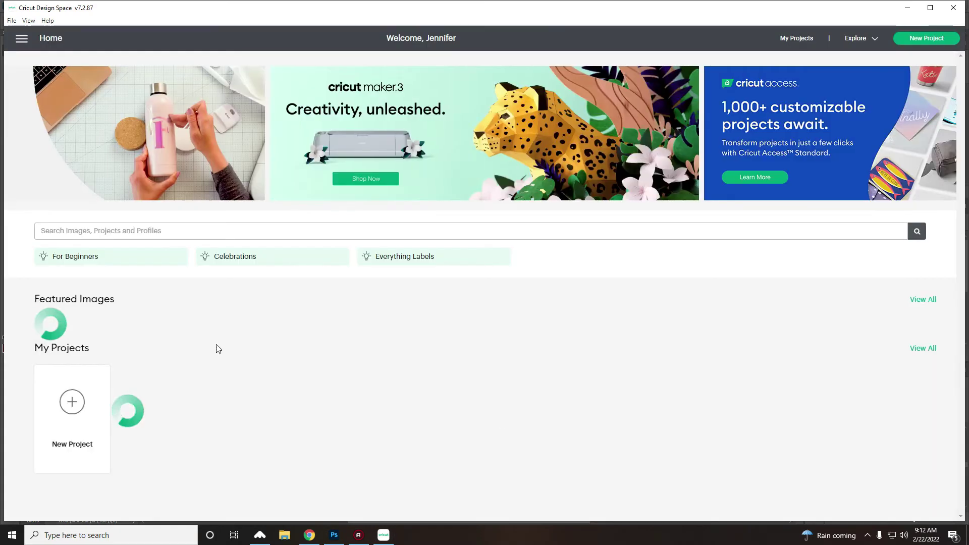
Create a new blank Untitled project from the My Projects row on the Home page
{"action": "mouse_move", "coordinate": [87, 415]}
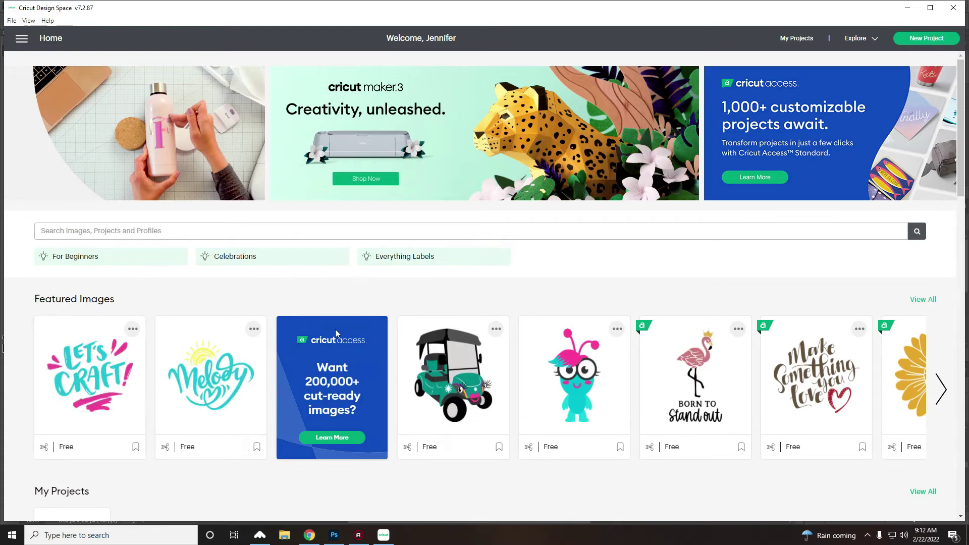
{"action": "scroll", "coordinate": [335, 329], "scroll_direction": "down", "scroll_amount": 6}
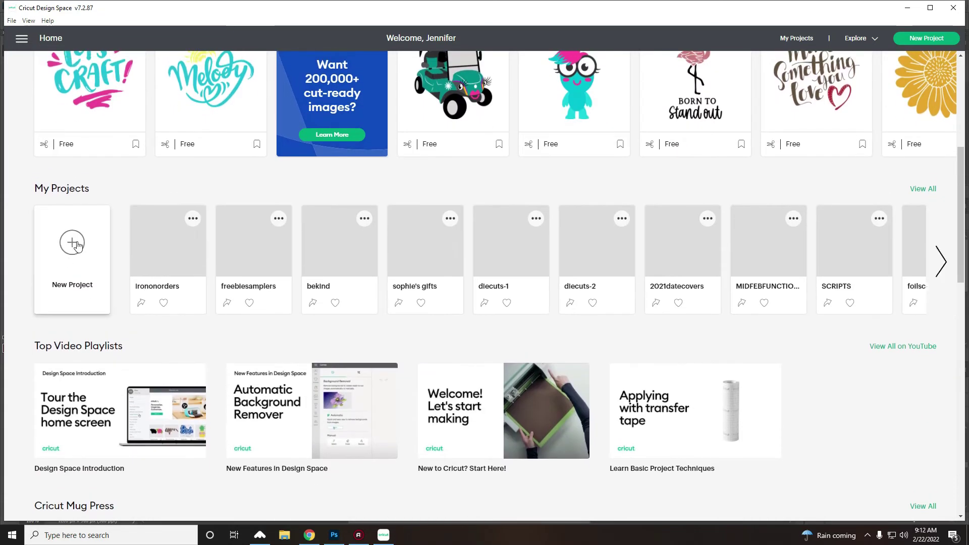
{"action": "left_click", "coordinate": [242, 304]}
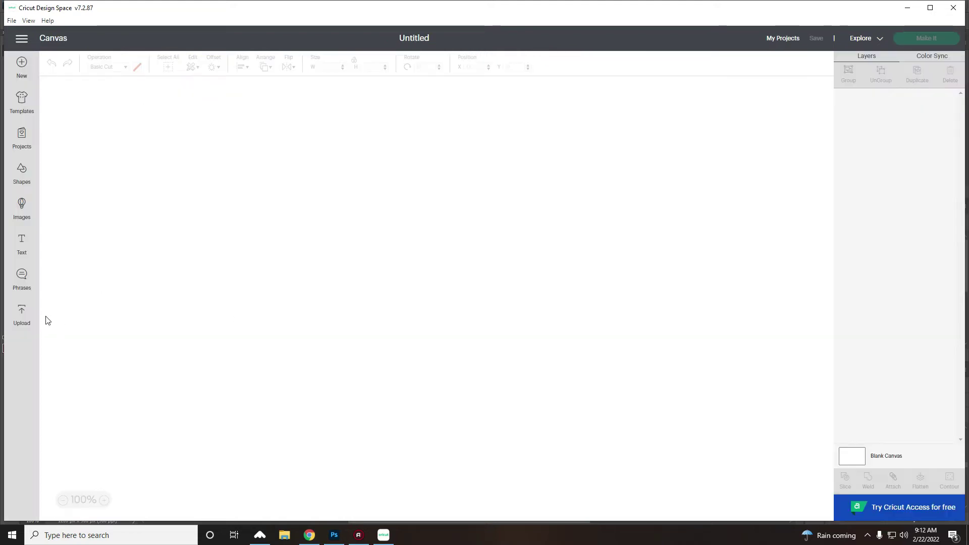
Start an image upload and locate the FUNCTIONALSTICKERS freebies folder in File Explorer
{"action": "left_click", "coordinate": [22, 314]}
{"action": "left_click", "coordinate": [275, 263]}
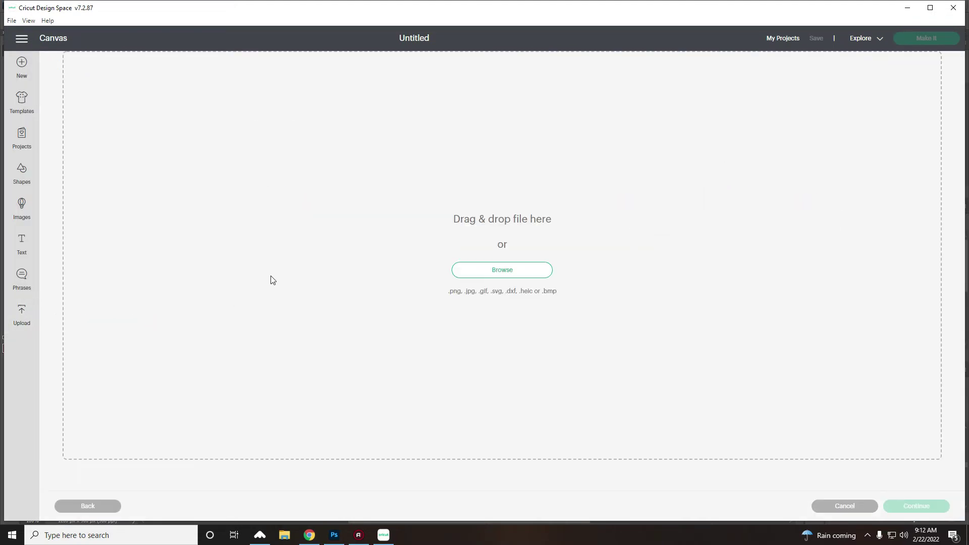
{"action": "left_click", "coordinate": [502, 275]}
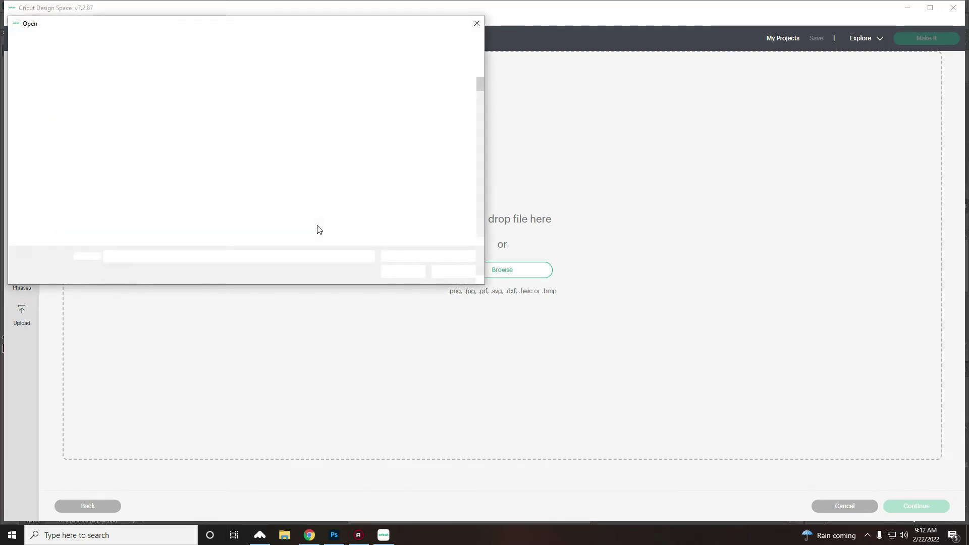
{"action": "left_click", "coordinate": [453, 271]}
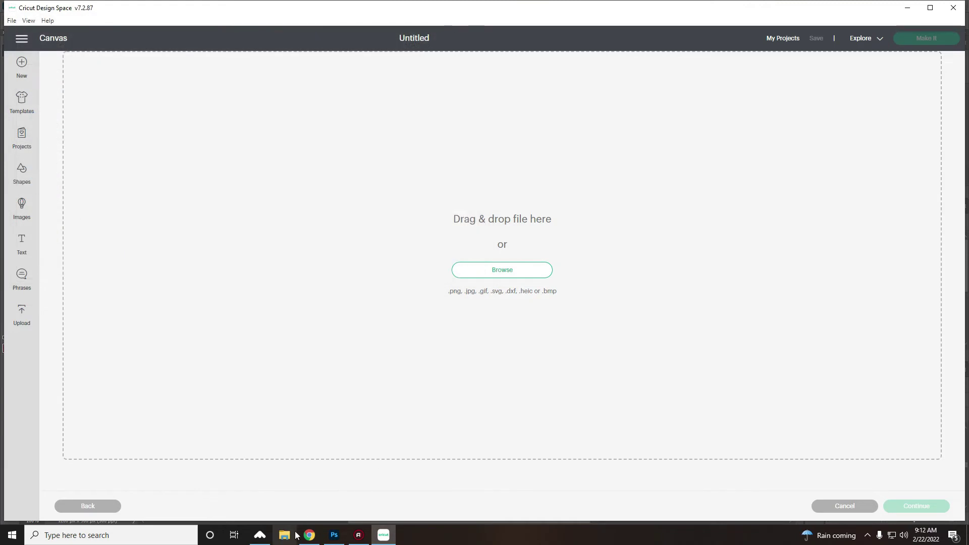
{"action": "key", "text": "super+e"}
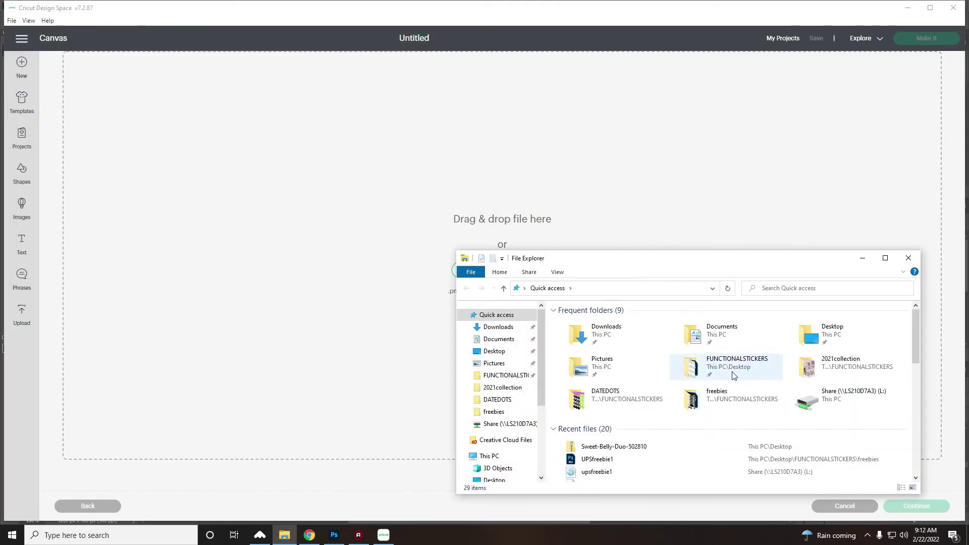
{"action": "double_click", "coordinate": [728, 363]}
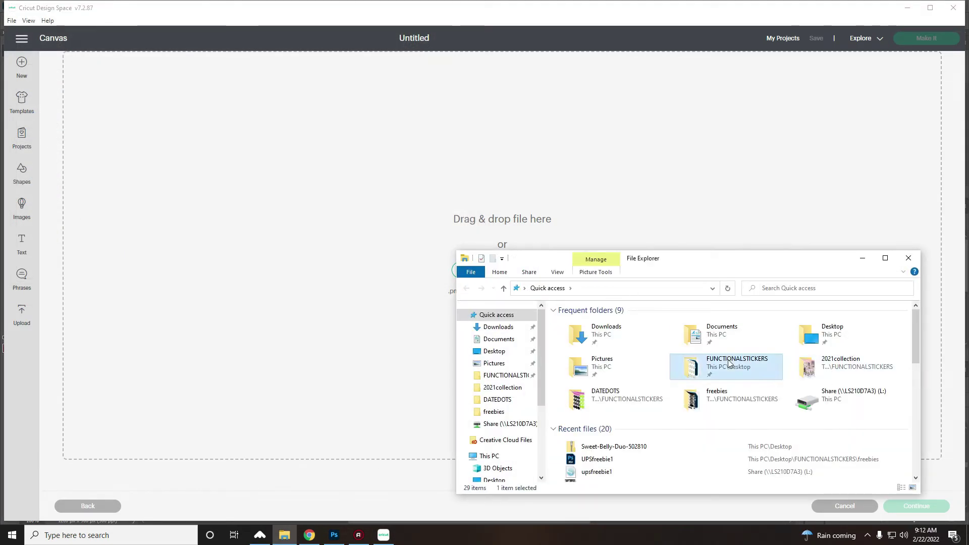
{"action": "scroll", "coordinate": [812, 404], "scroll_direction": "down", "scroll_amount": 1}
{"action": "scroll", "coordinate": [812, 404], "scroll_direction": "down", "scroll_amount": 1}
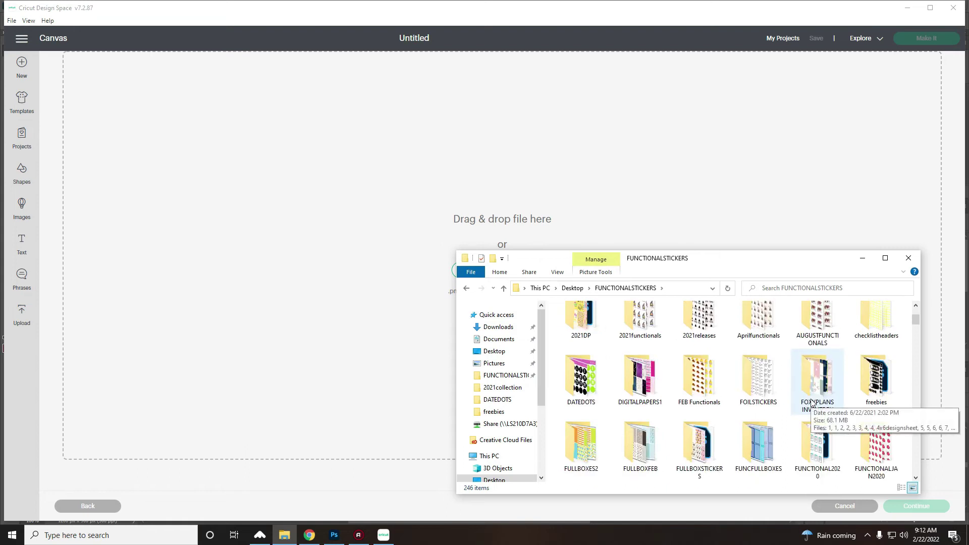
{"action": "double_click", "coordinate": [877, 379]}
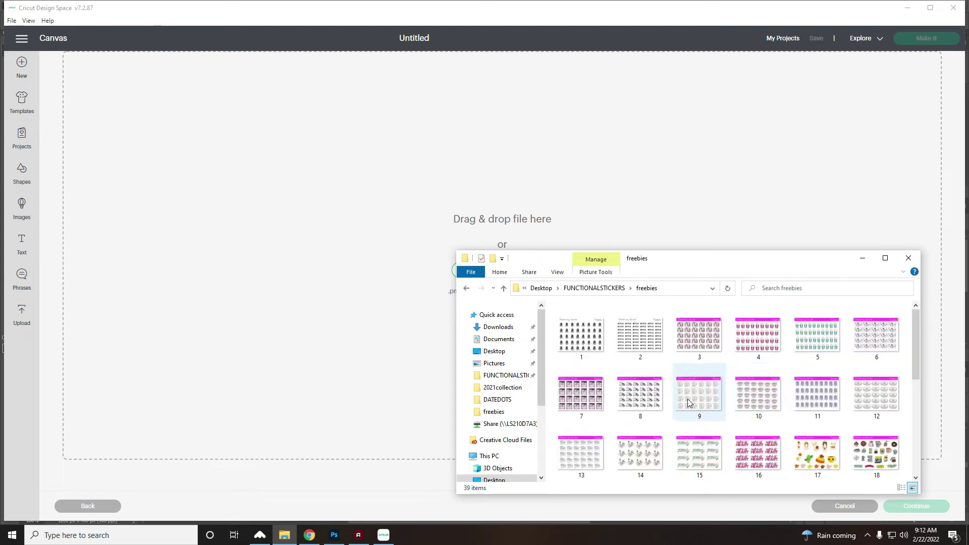
{"action": "scroll", "coordinate": [689, 402], "scroll_direction": "down", "scroll_amount": 5}
{"action": "scroll", "coordinate": [731, 373], "scroll_direction": "up", "scroll_amount": 2}
Upload coral sticker sheet 24 as a Complex, Print Then Cut image
{"action": "left_click_drag", "start_coordinate": [861, 369], "coordinate": [234, 303]}
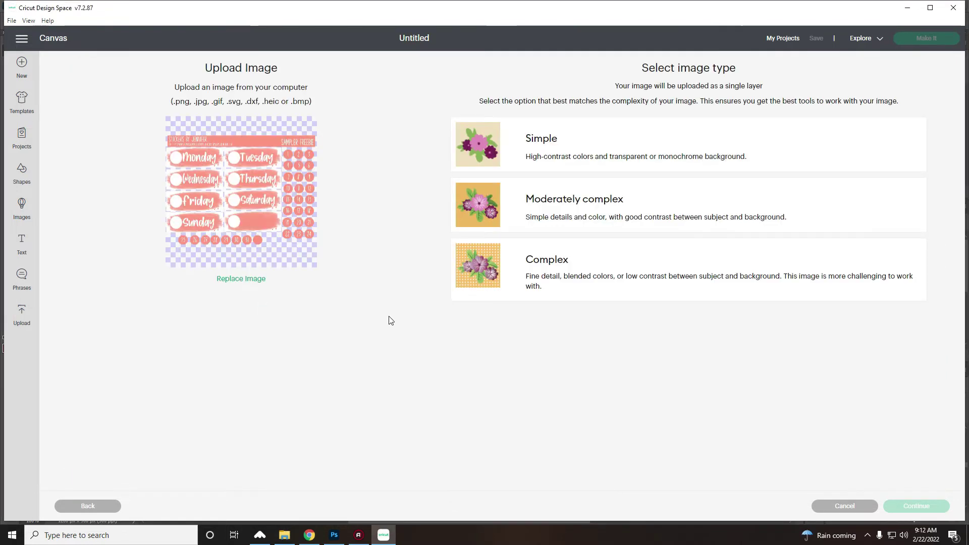
{"action": "left_click", "coordinate": [504, 273]}
{"action": "left_click", "coordinate": [930, 510]}
{"action": "left_click", "coordinate": [931, 510]}
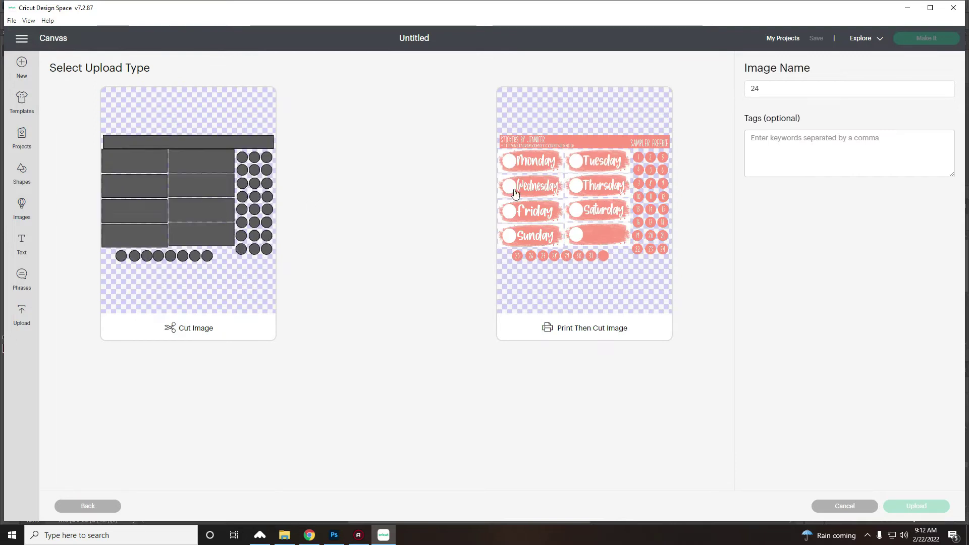
{"action": "left_click", "coordinate": [512, 191]}
{"action": "left_click", "coordinate": [915, 506]}
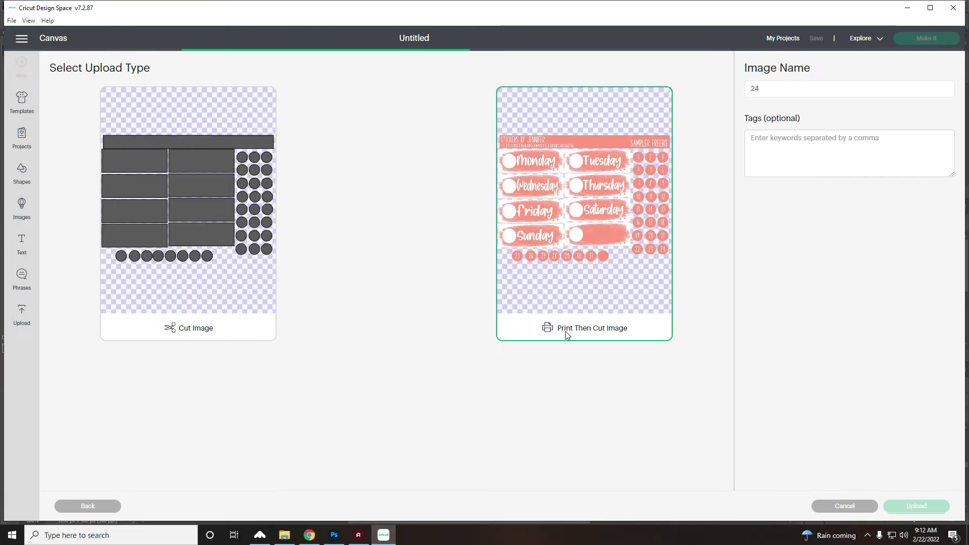
Upload pink sticker sheet 25 as a Complex, Print Then Cut image as well
{"action": "left_click", "coordinate": [281, 262]}
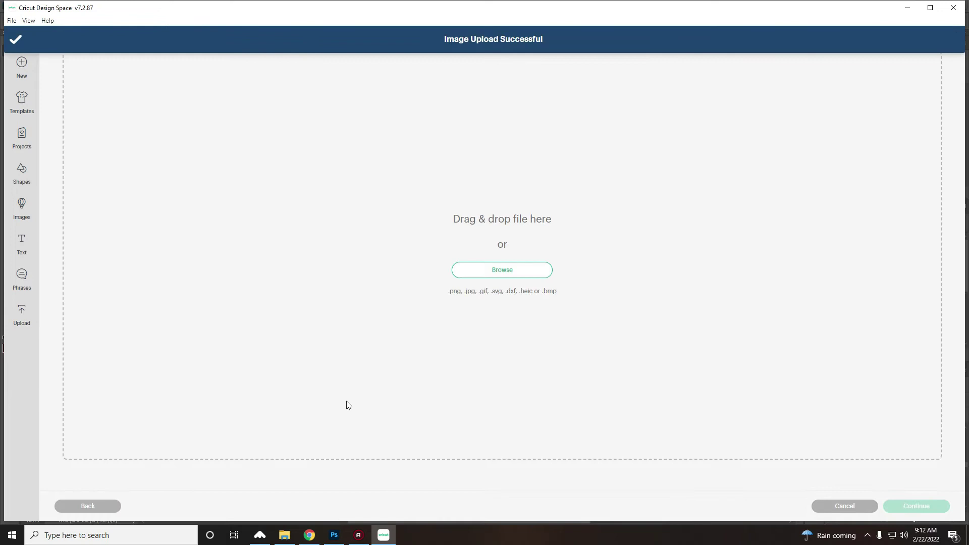
{"action": "left_click", "coordinate": [312, 538]}
{"action": "left_click", "coordinate": [312, 539]}
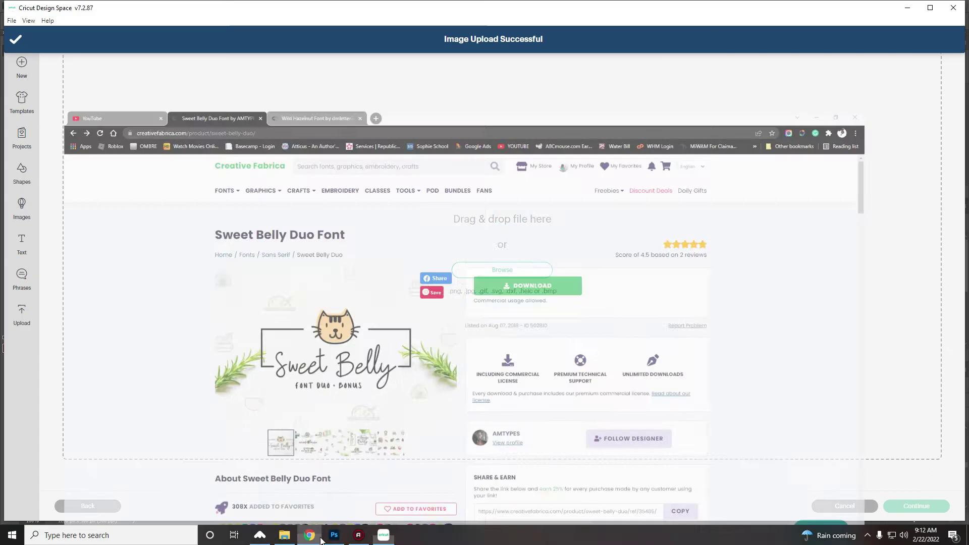
{"action": "left_click", "coordinate": [284, 536]}
{"action": "left_click_drag", "start_coordinate": [580, 427], "coordinate": [288, 288]}
{"action": "left_click", "coordinate": [555, 282]}
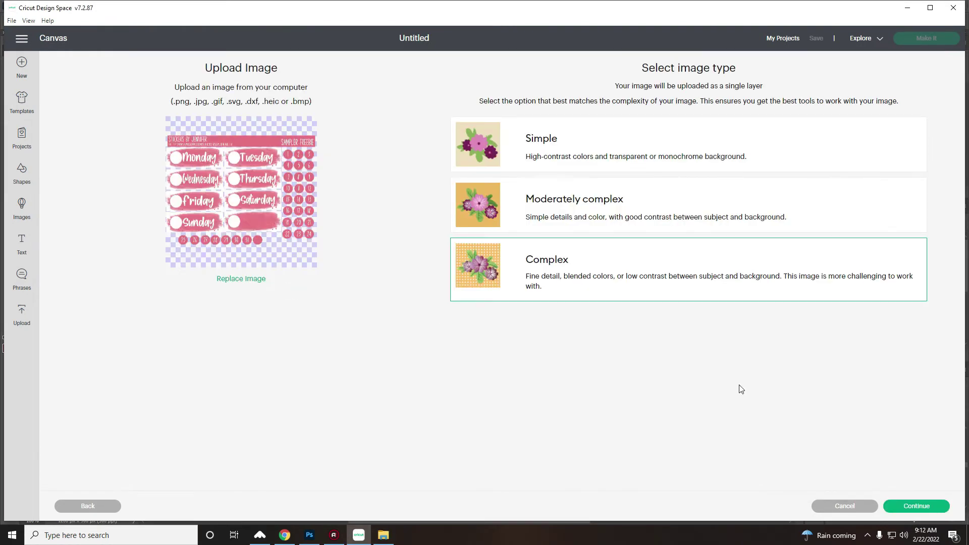
{"action": "left_click", "coordinate": [923, 506]}
{"action": "left_click", "coordinate": [916, 507]}
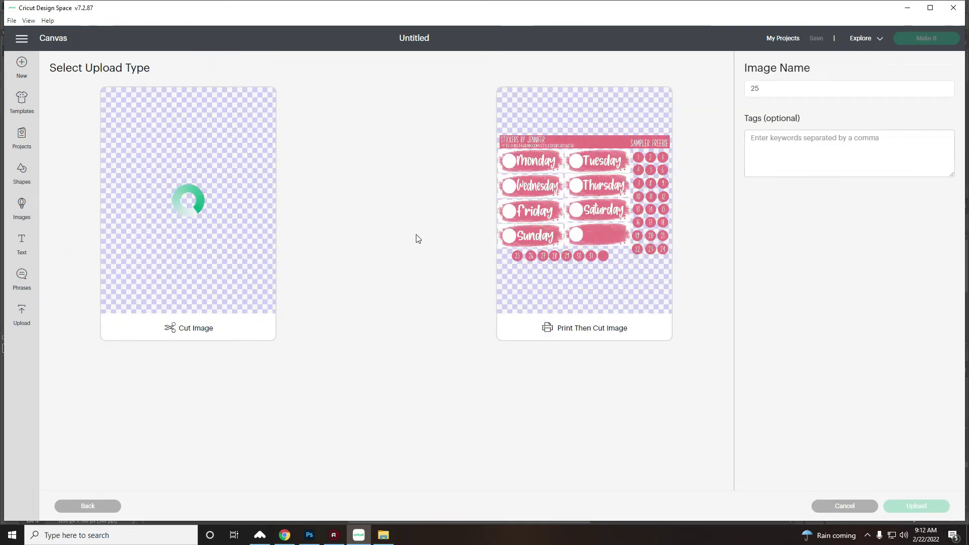
{"action": "left_click", "coordinate": [615, 232]}
{"action": "left_click", "coordinate": [933, 507]}
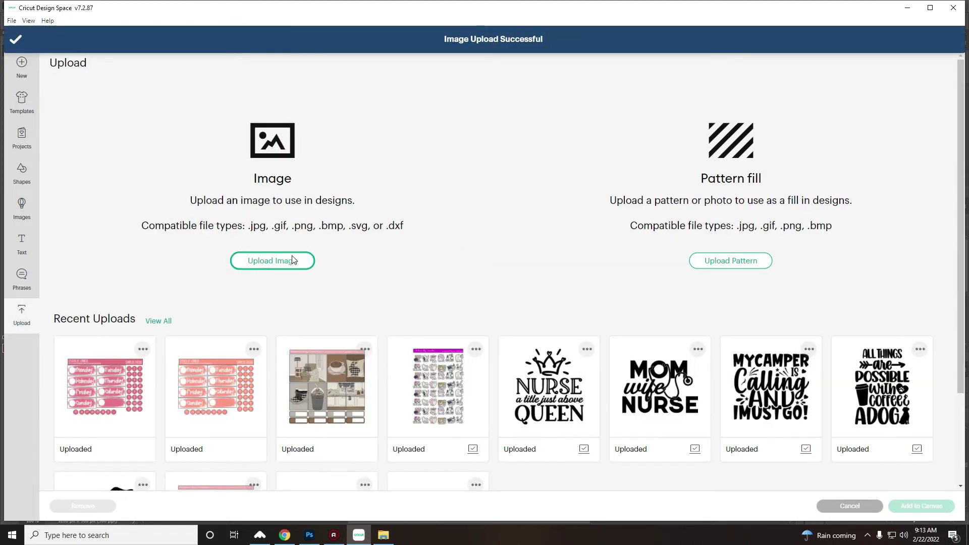
Upload dark grey sticker sheet 26 from the freebies folder as a complex Print Then Cut image
{"action": "left_click", "coordinate": [293, 260]}
{"action": "left_click", "coordinate": [384, 535]}
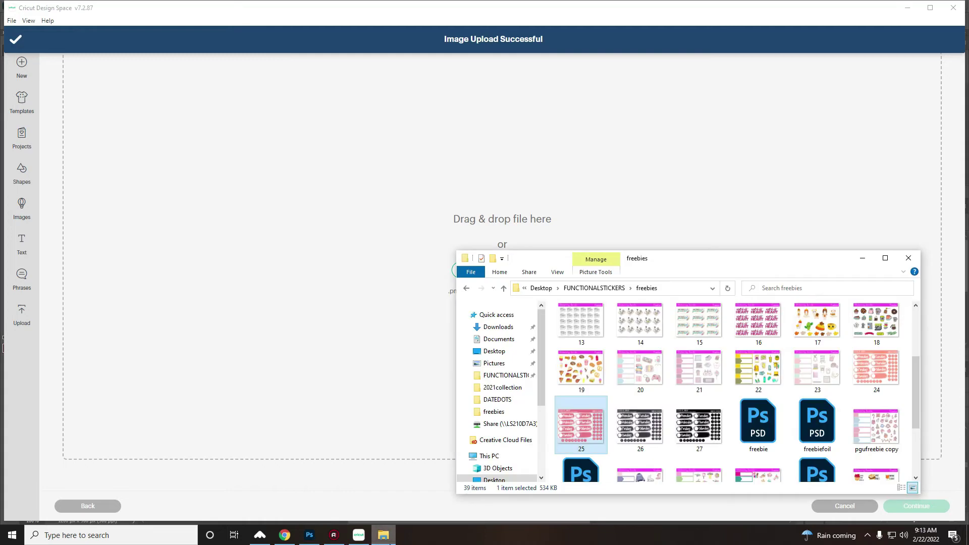
{"action": "left_click_drag", "start_coordinate": [626, 443], "coordinate": [353, 303]}
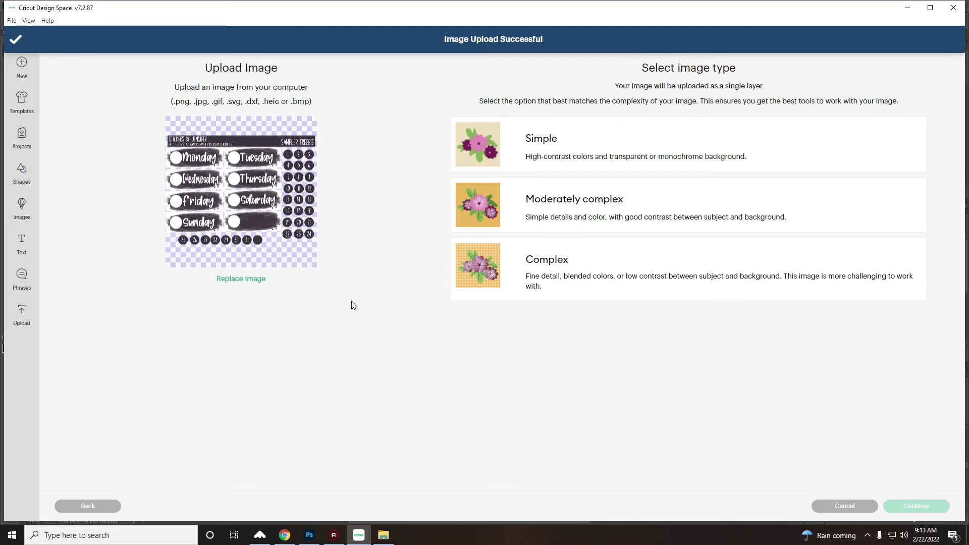
{"action": "left_click", "coordinate": [520, 281]}
{"action": "left_click", "coordinate": [929, 507]}
{"action": "left_click", "coordinate": [929, 506]}
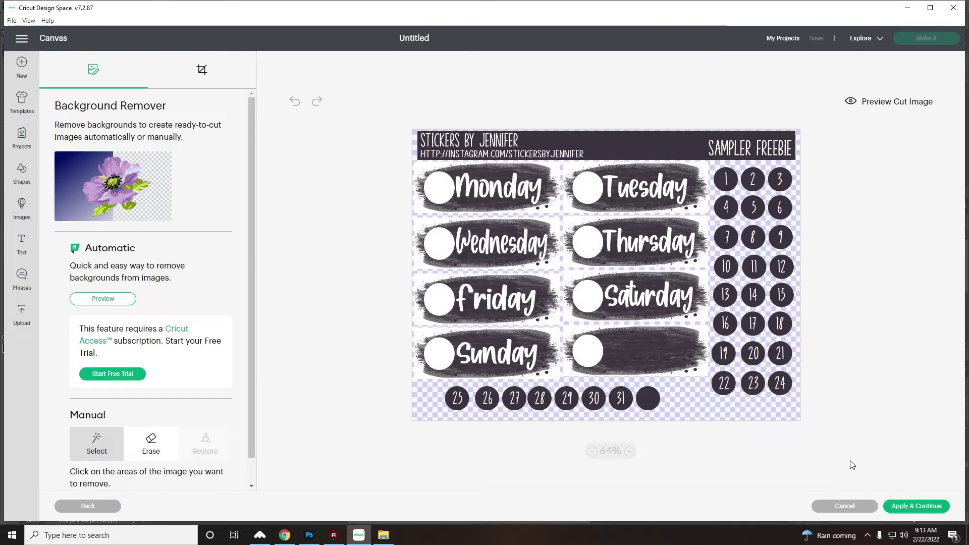
{"action": "left_click", "coordinate": [576, 212]}
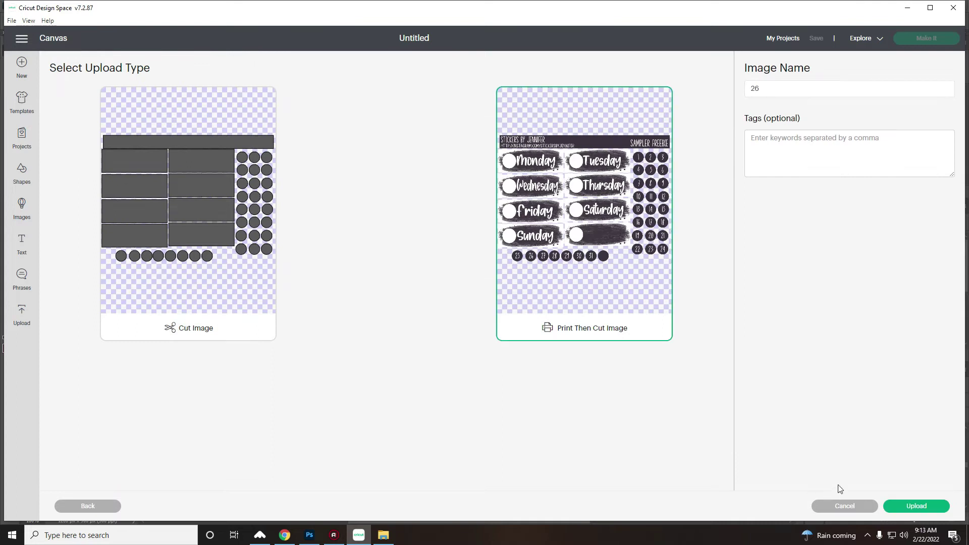
{"action": "left_click", "coordinate": [917, 507]}
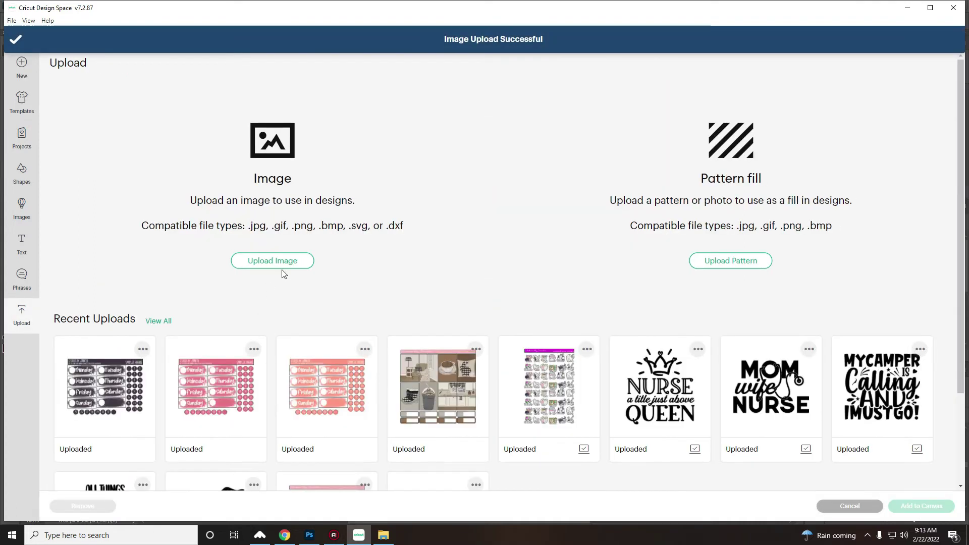
Upload black sticker sheet 27 as a complex Print Then Cut image, keeping its background
{"action": "left_click", "coordinate": [277, 261]}
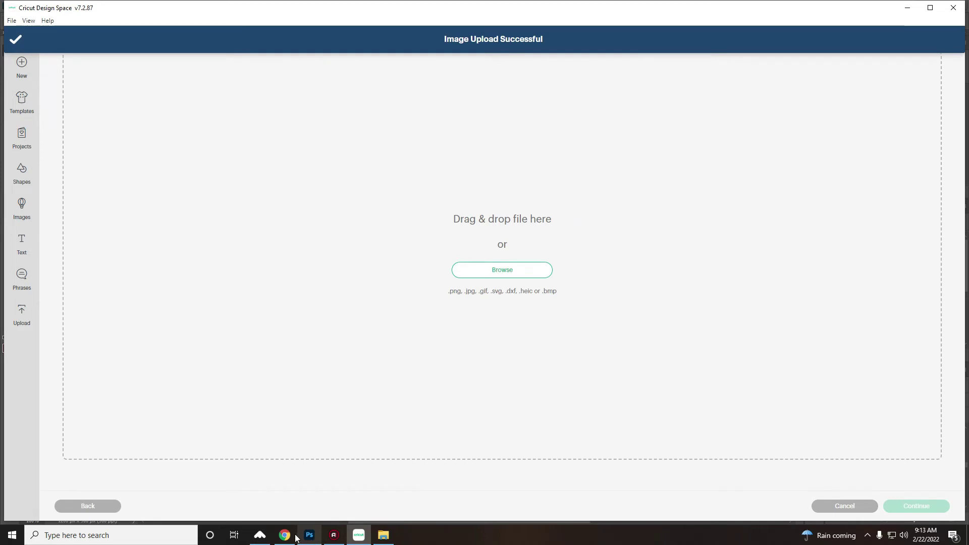
{"action": "left_click", "coordinate": [384, 536]}
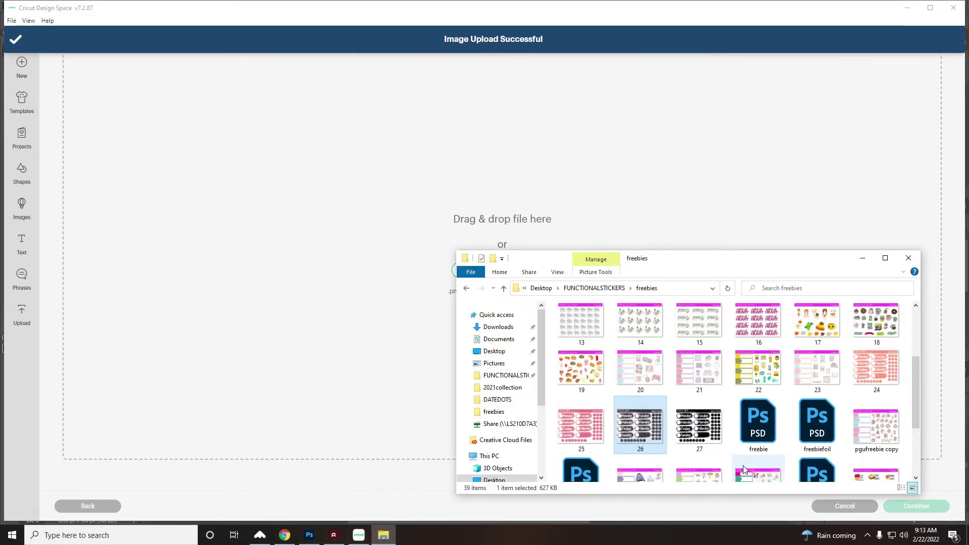
{"action": "left_click_drag", "start_coordinate": [727, 434], "coordinate": [244, 246]}
{"action": "left_click", "coordinate": [556, 275]}
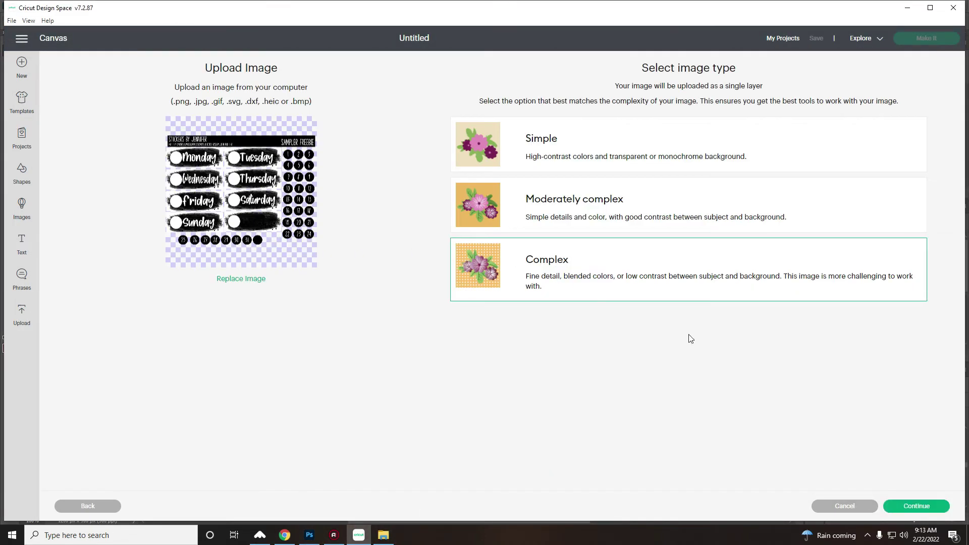
{"action": "left_click", "coordinate": [924, 507]}
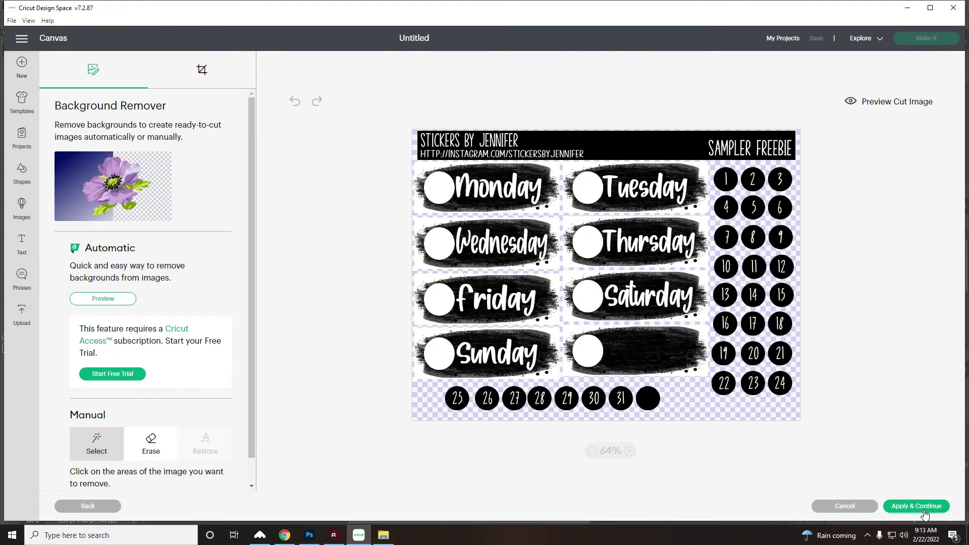
{"action": "left_click", "coordinate": [925, 511]}
{"action": "left_click", "coordinate": [595, 190]}
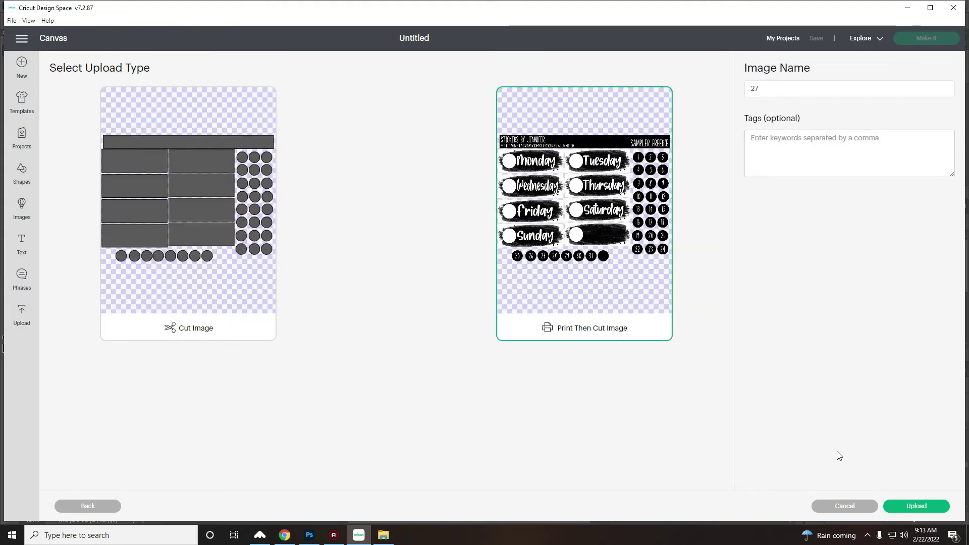
{"action": "left_click", "coordinate": [913, 505]}
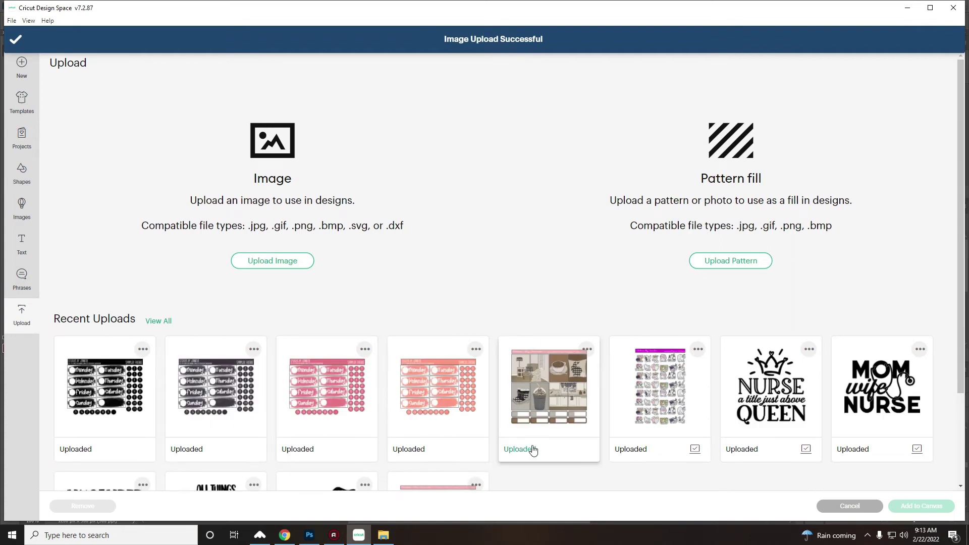
Add the four newest sticker sheet uploads from Recent Uploads to the canvas together
{"action": "scroll", "coordinate": [571, 457], "scroll_direction": "down", "scroll_amount": 2}
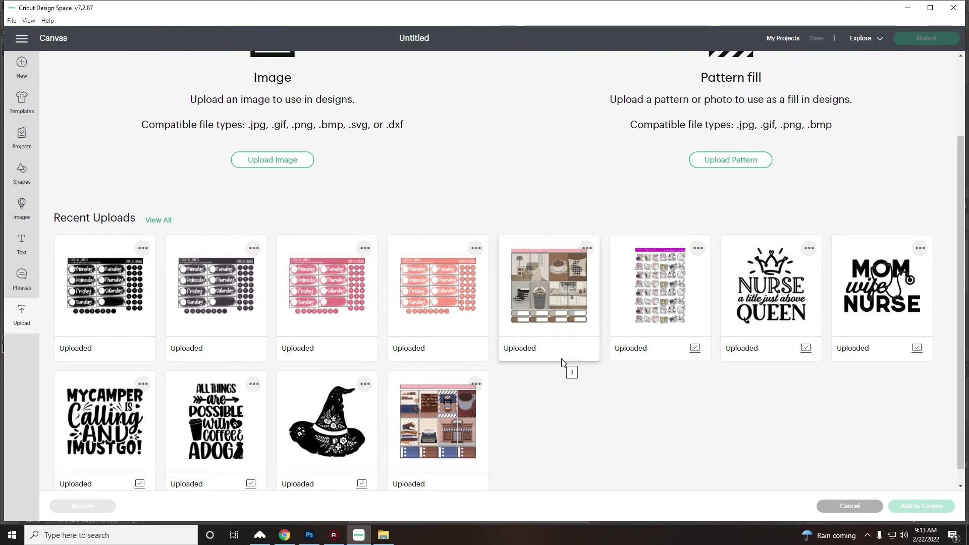
{"action": "left_click", "coordinate": [106, 288]}
{"action": "left_click", "coordinate": [217, 291]}
{"action": "left_click", "coordinate": [328, 293]}
{"action": "left_click", "coordinate": [446, 296]}
{"action": "left_click", "coordinate": [922, 506]}
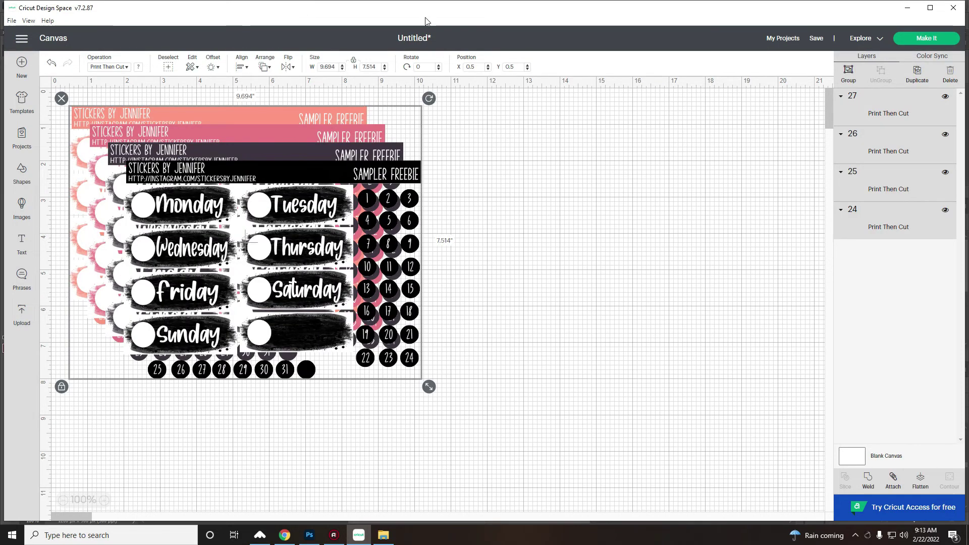
Zoom out, pull the first black sheet from the stack, unlock its proportions, and set width 4 in
{"action": "left_click", "coordinate": [546, 255]}
{"action": "left_click_drag", "start_coordinate": [194, 310], "coordinate": [166, 270]}
{"action": "left_click_drag", "start_coordinate": [558, 328], "coordinate": [127, 126]}
{"action": "left_click_drag", "start_coordinate": [151, 166], "coordinate": [153, 205]}
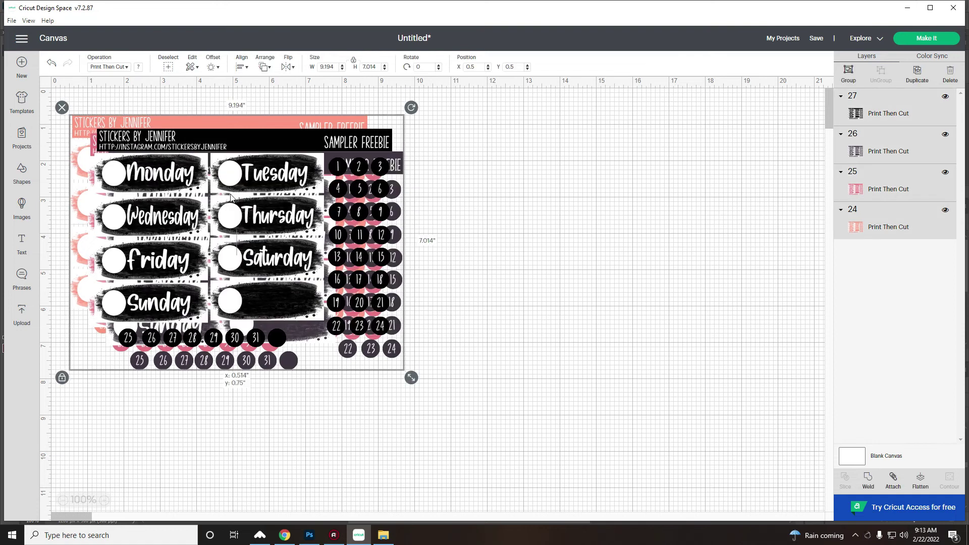
{"action": "left_click", "coordinate": [65, 503]}
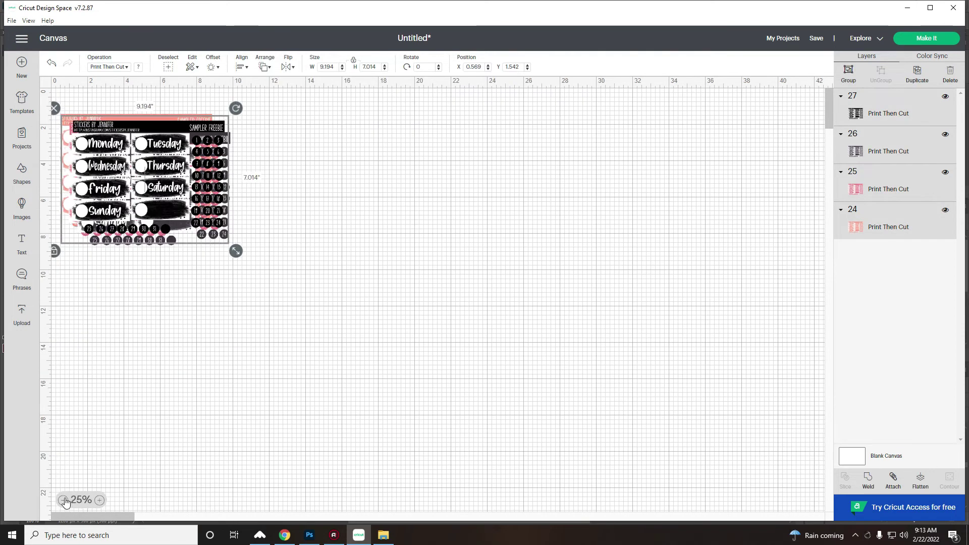
{"action": "left_click", "coordinate": [65, 503]}
{"action": "left_click", "coordinate": [186, 201]}
{"action": "left_click_drag", "start_coordinate": [82, 134], "coordinate": [316, 177]}
{"action": "left_click", "coordinate": [356, 61]}
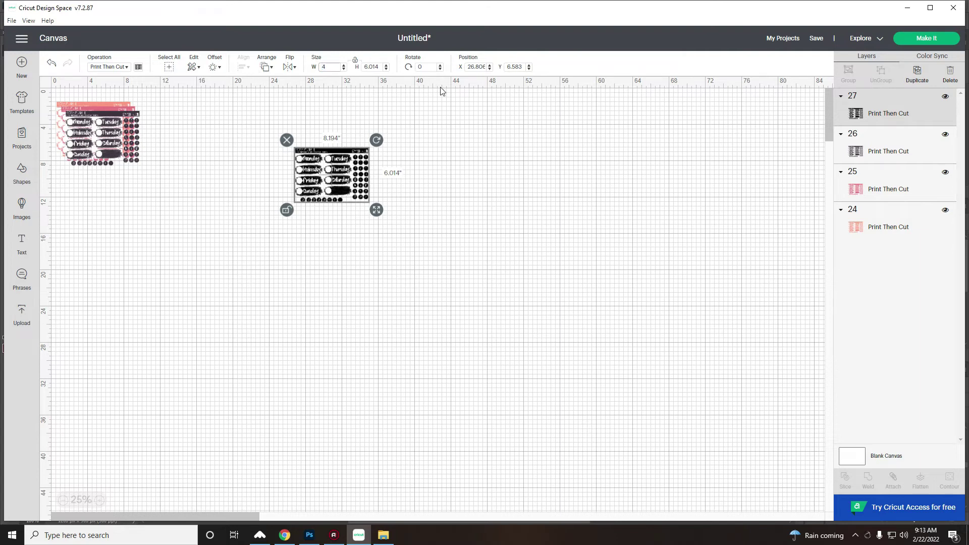
{"action": "key", "text": "Tab"}
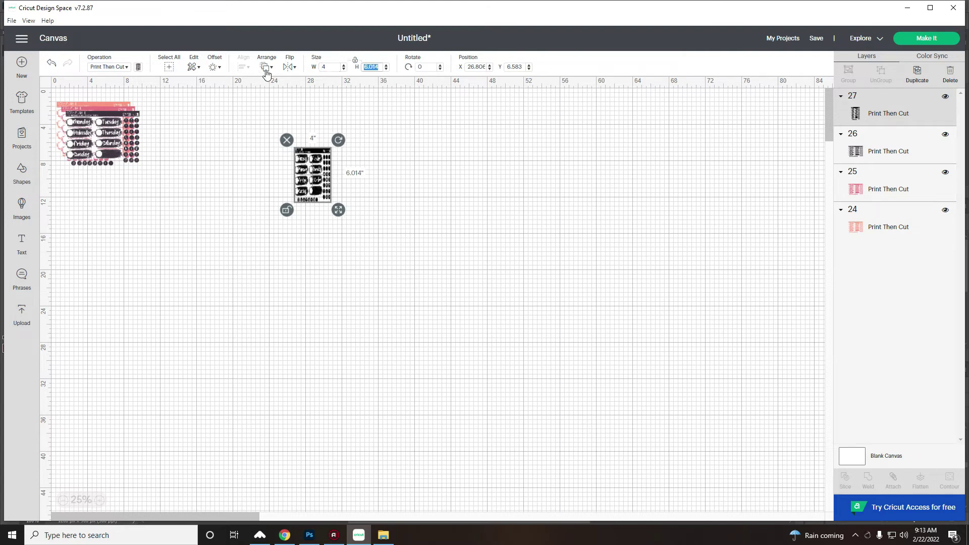
Pull out the second black sheet and resize it to 4 × 3 in
{"action": "left_click_drag", "start_coordinate": [134, 140], "coordinate": [454, 147]}
{"action": "double_click", "coordinate": [328, 66]}
{"action": "type", "text": "4"}
{"action": "key", "text": "Tab"}
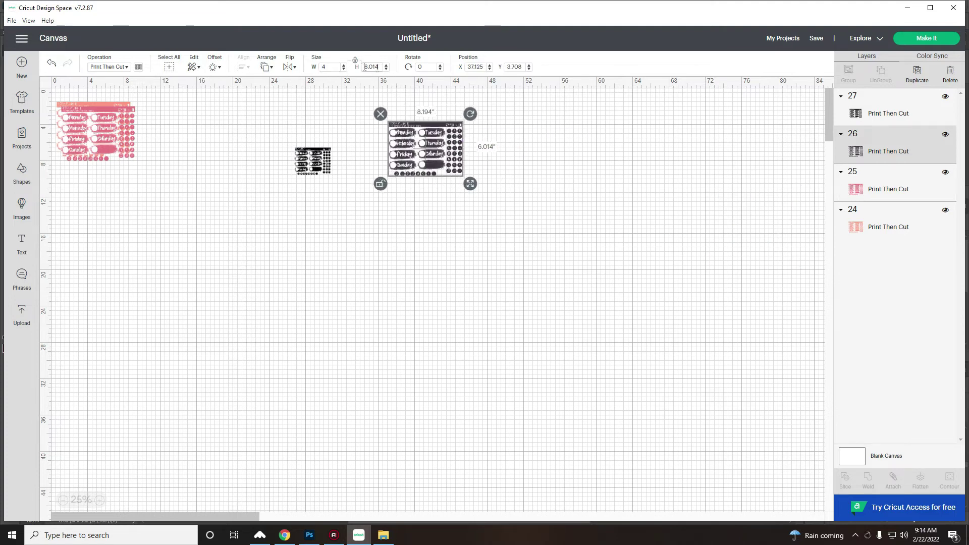
{"action": "type", "text": "3"}
{"action": "key", "text": "Return"}
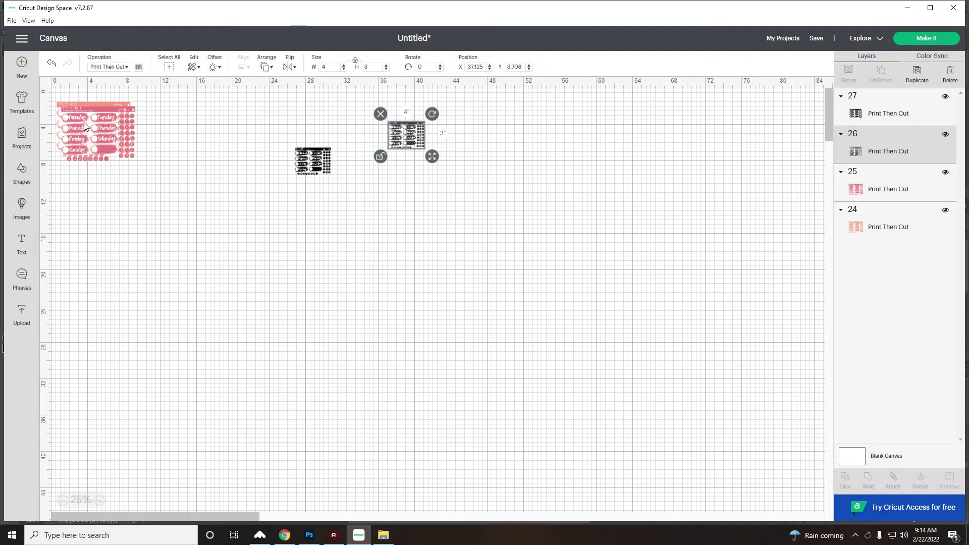
Pull out the pink sheet, unlock its proportions, and resize it to 4 × 3 in
{"action": "left_click_drag", "start_coordinate": [84, 127], "coordinate": [210, 217]}
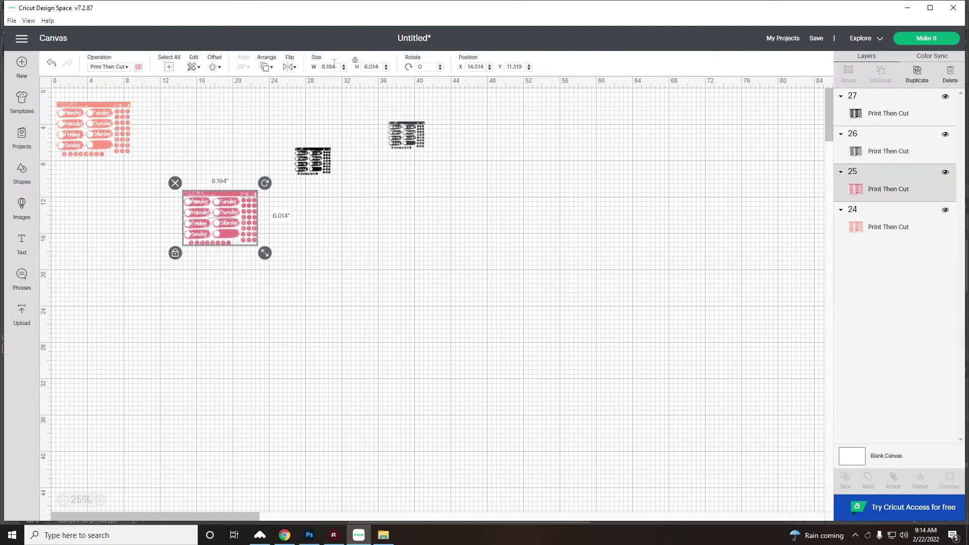
{"action": "left_click", "coordinate": [355, 60]}
{"action": "double_click", "coordinate": [329, 66]}
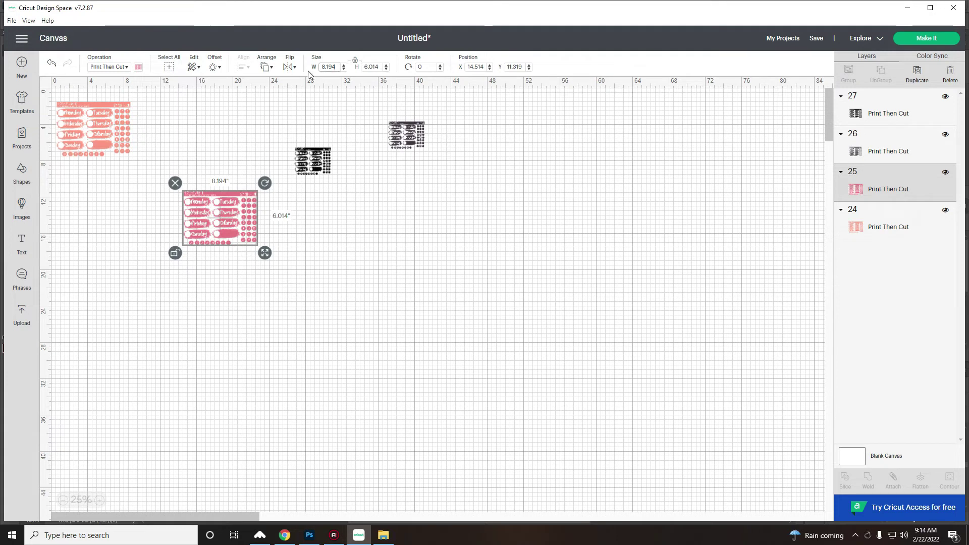
{"action": "type", "text": "4"}
{"action": "double_click", "coordinate": [379, 66]}
{"action": "type", "text": "3"}
{"action": "key", "text": "Return"}
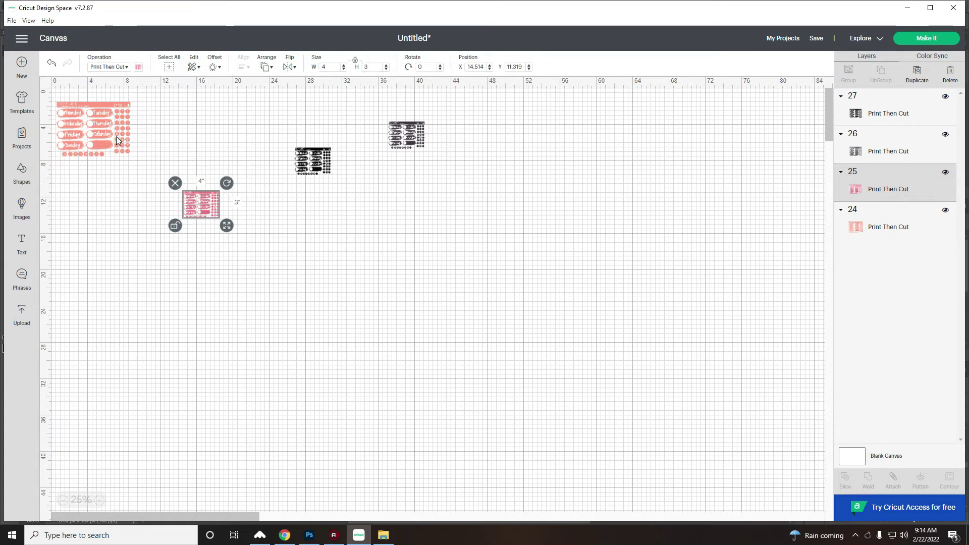
Resize the light pink sheet to 4 × 3 in and place the two black sheets together
{"action": "left_click_drag", "start_coordinate": [117, 140], "coordinate": [338, 248]}
{"action": "double_click", "coordinate": [333, 68]}
{"action": "type", "text": "4"}
{"action": "key", "text": "Tab"}
{"action": "type", "text": "3"}
{"action": "key", "text": "Return"}
{"action": "left_click_drag", "start_coordinate": [329, 161], "coordinate": [436, 167]}
{"action": "left_click_drag", "start_coordinate": [554, 316], "coordinate": [377, 115]}
Left-align and attach the two black sheets, then the two pink sheets
{"action": "left_click", "coordinate": [243, 66]}
{"action": "left_click", "coordinate": [260, 93]}
{"action": "left_click", "coordinate": [893, 480]}
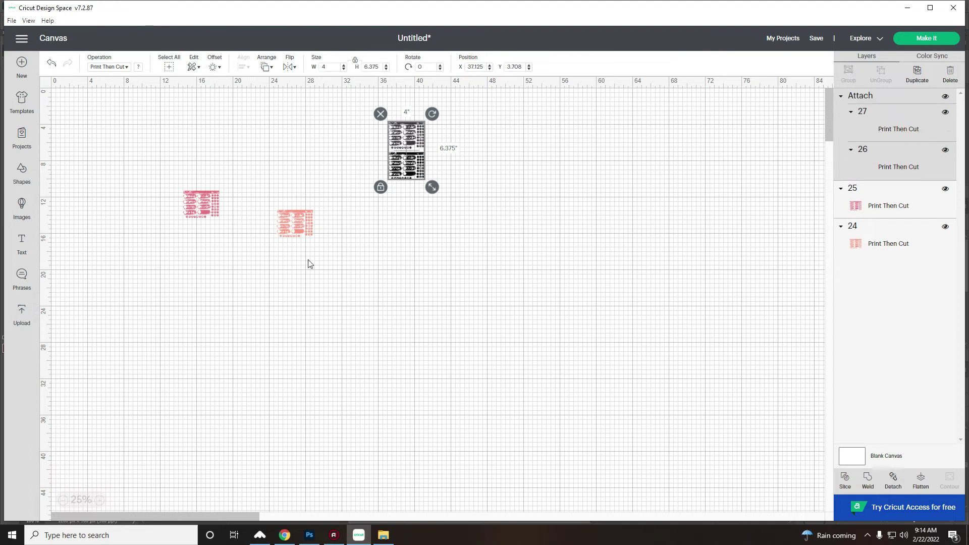
{"action": "left_click_drag", "start_coordinate": [306, 221], "coordinate": [354, 129]}
{"action": "left_click_drag", "start_coordinate": [201, 199], "coordinate": [343, 154]}
{"action": "left_click_drag", "start_coordinate": [345, 193], "coordinate": [247, 96]}
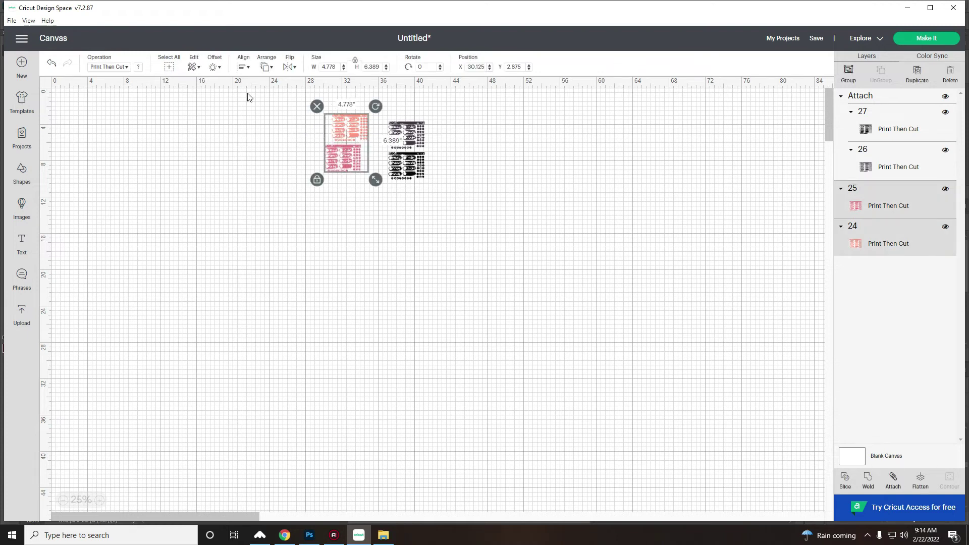
{"action": "left_click", "coordinate": [243, 66]}
{"action": "left_click", "coordinate": [274, 98]}
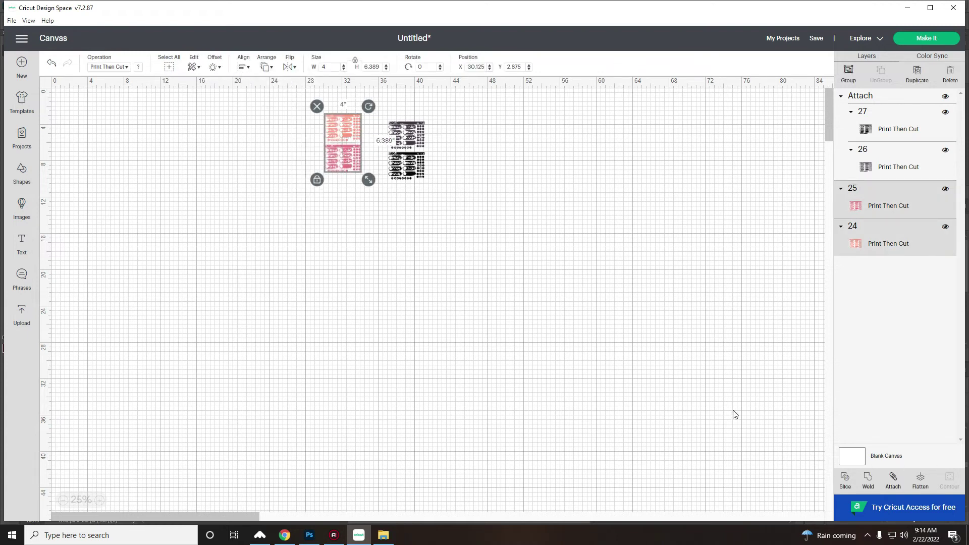
{"action": "left_click", "coordinate": [903, 481]}
Place the black pair beside the pink pair, align their tops, and attach everything into one group
{"action": "left_click_drag", "start_coordinate": [423, 155], "coordinate": [254, 82]}
{"action": "left_click", "coordinate": [240, 67]}
{"action": "left_click", "coordinate": [252, 135]}
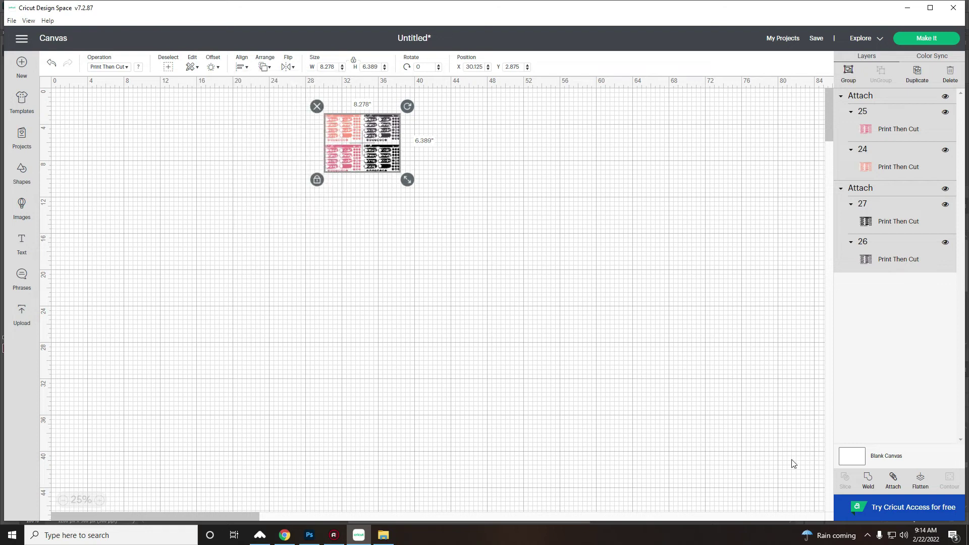
{"action": "left_click", "coordinate": [893, 480]}
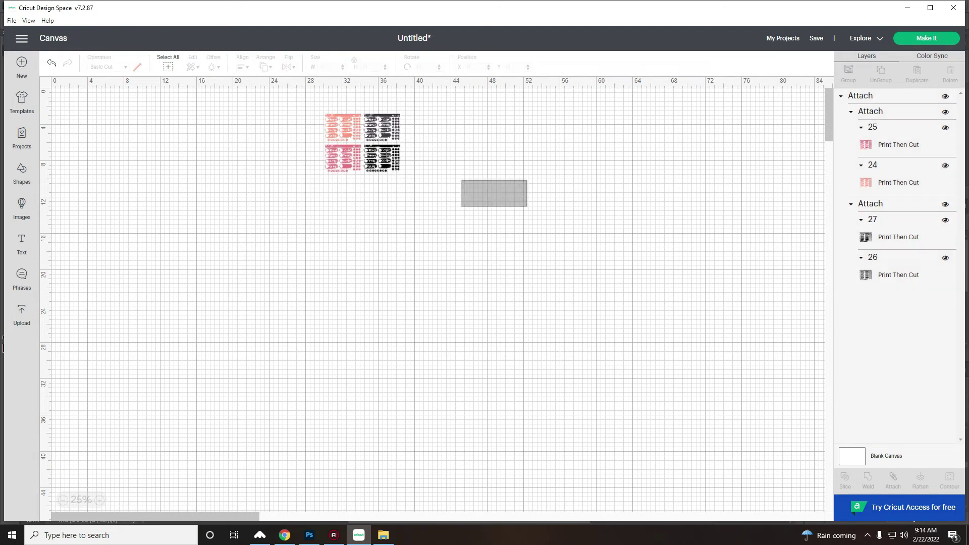
{"action": "left_click", "coordinate": [917, 40]}
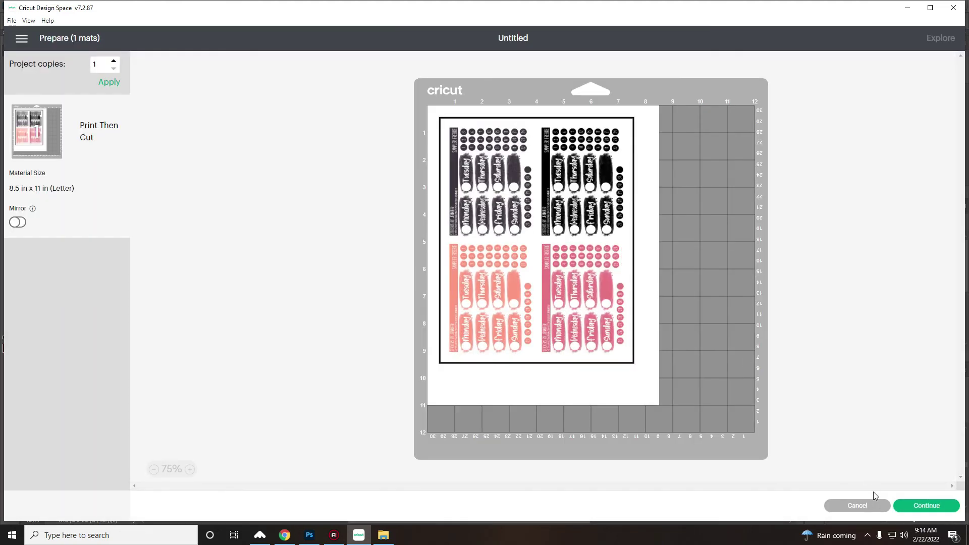
Continue past the Print Then Cut mat preview
{"action": "left_click", "coordinate": [915, 514]}
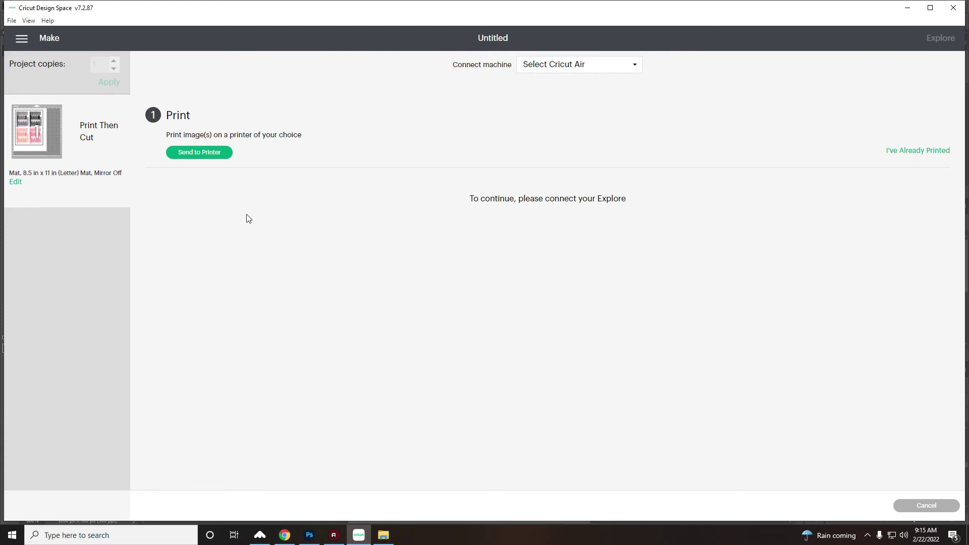
Print the sticker mat as 3 copies with bleed added
{"action": "left_click", "coordinate": [185, 154]}
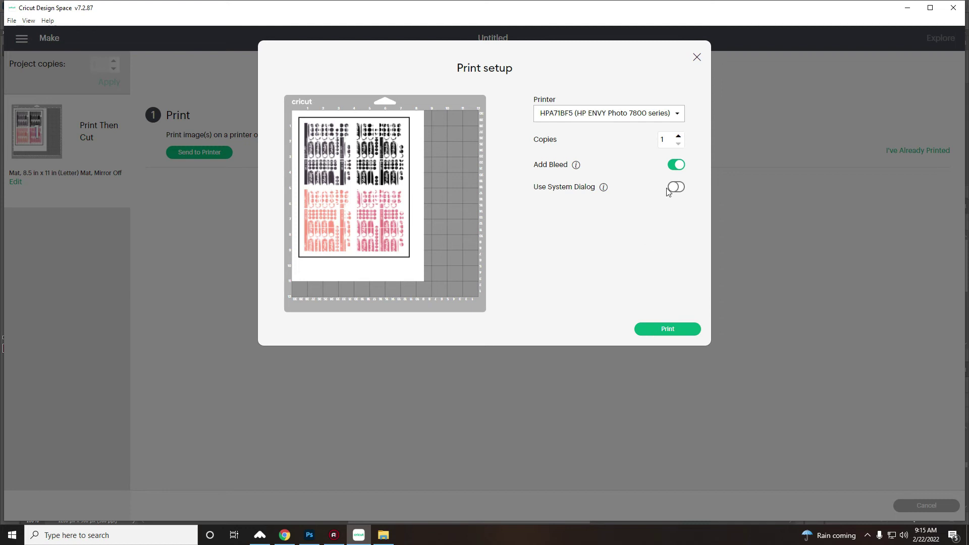
{"action": "left_click", "coordinate": [678, 136]}
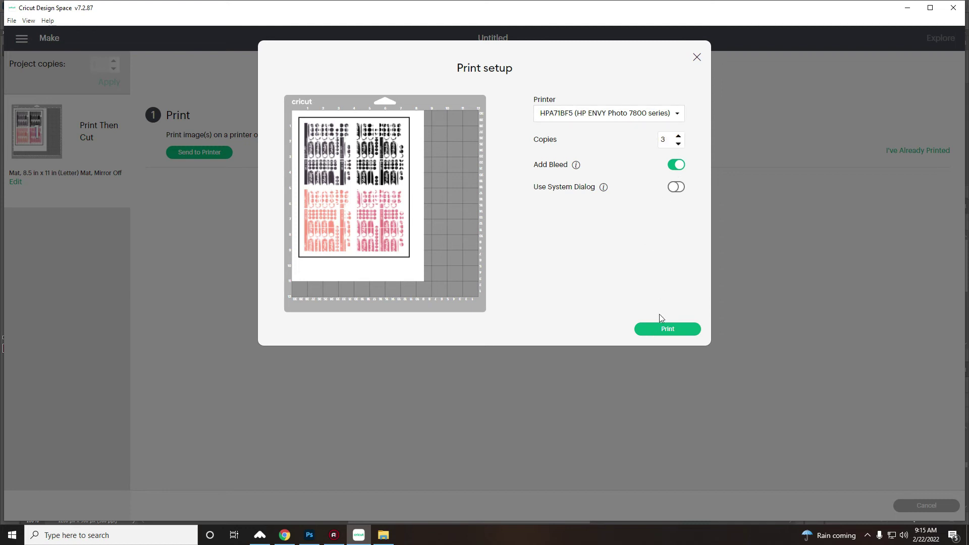
{"action": "left_click", "coordinate": [667, 329]}
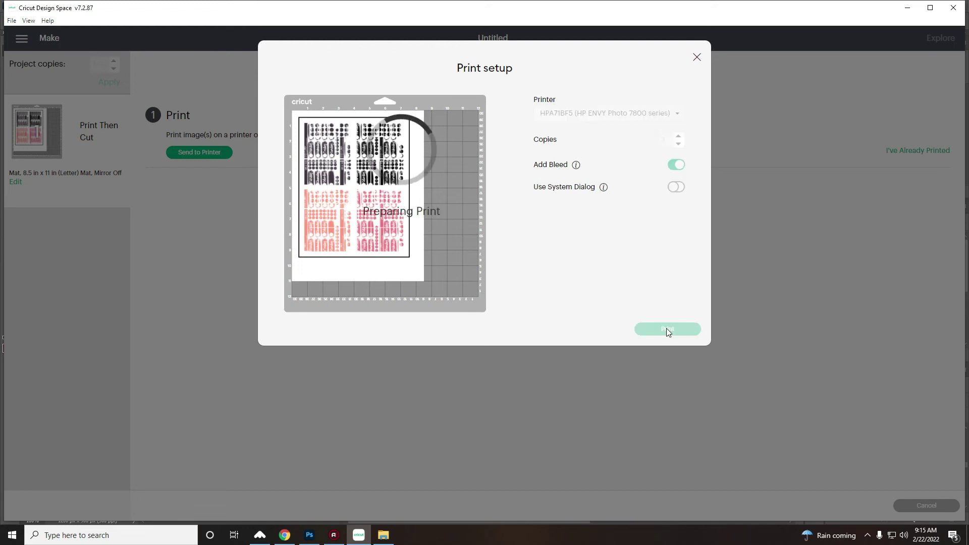